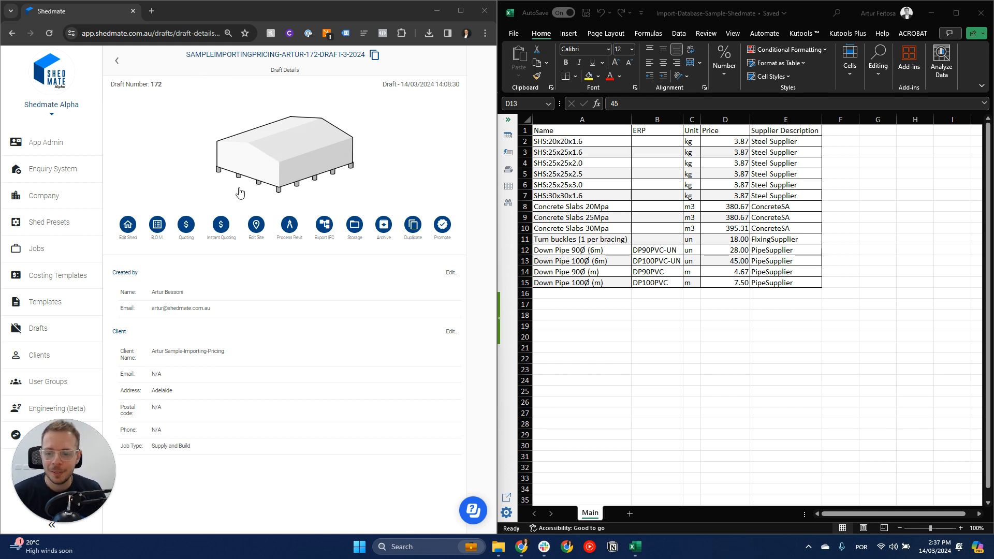
- Open the draft's Instant Quoting and export all selected pricing database items to an Excel file in the Tutorials folder
click(221, 226)
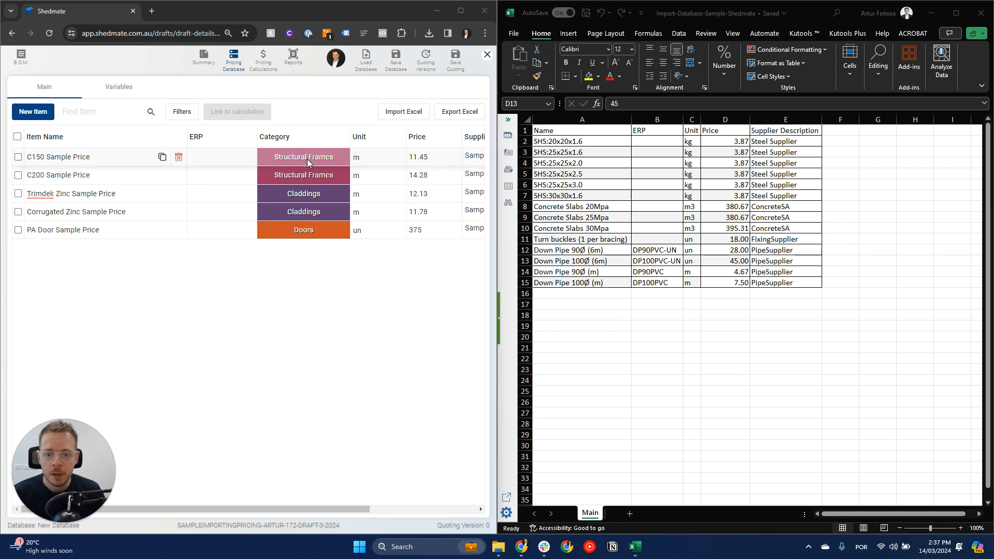
click(17, 136)
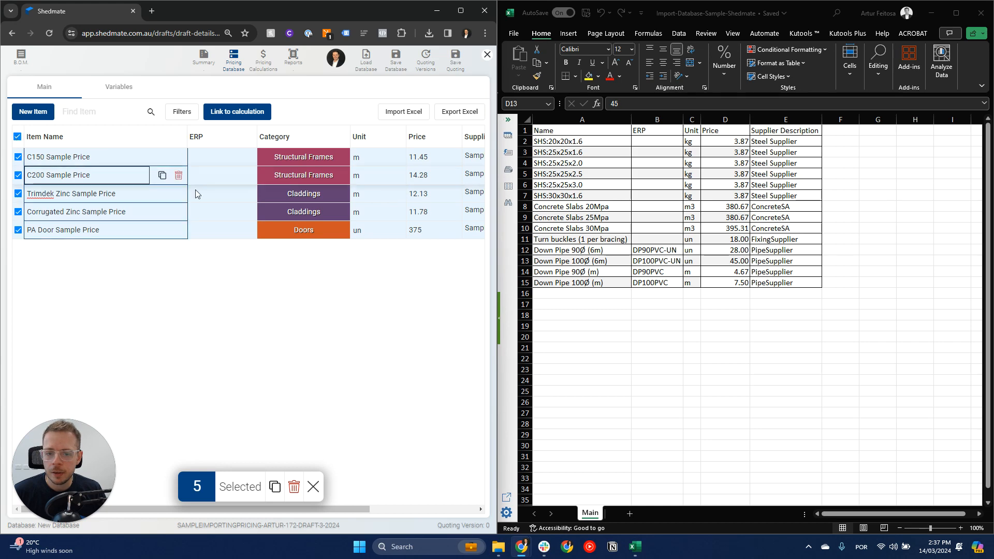
click(449, 114)
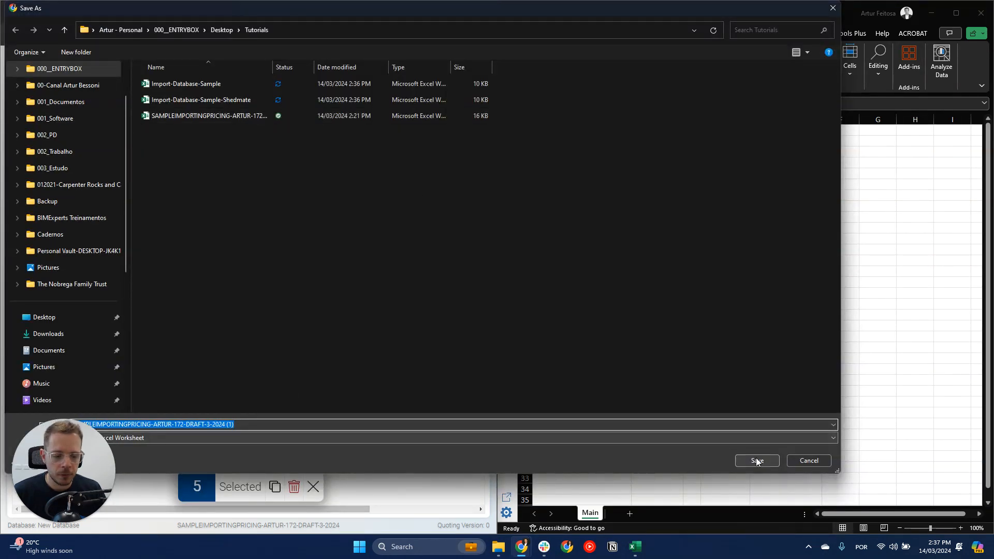
click(756, 461)
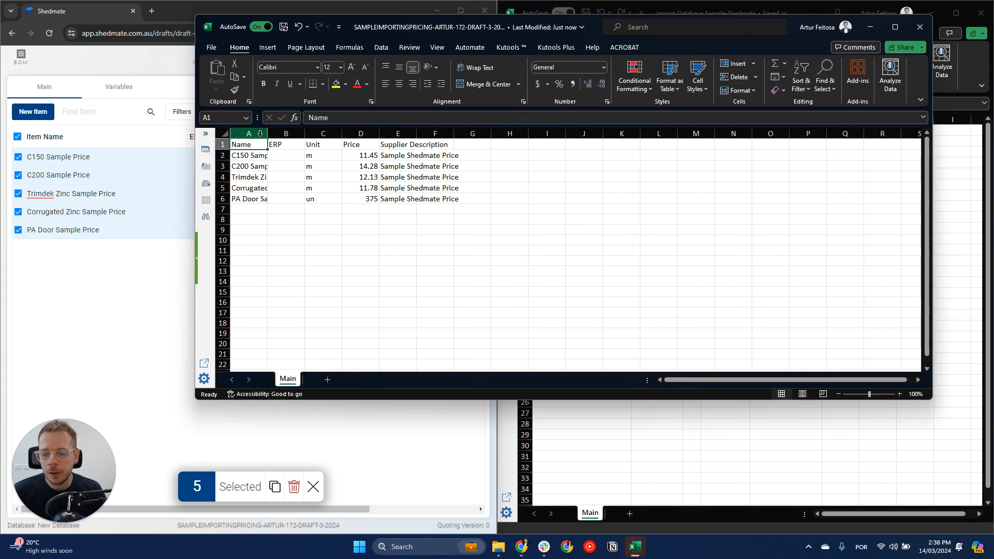
- Fit the Name column to its contents in the exported workbook and review the item names and ERP cells
double_click(267, 134)
click(265, 158)
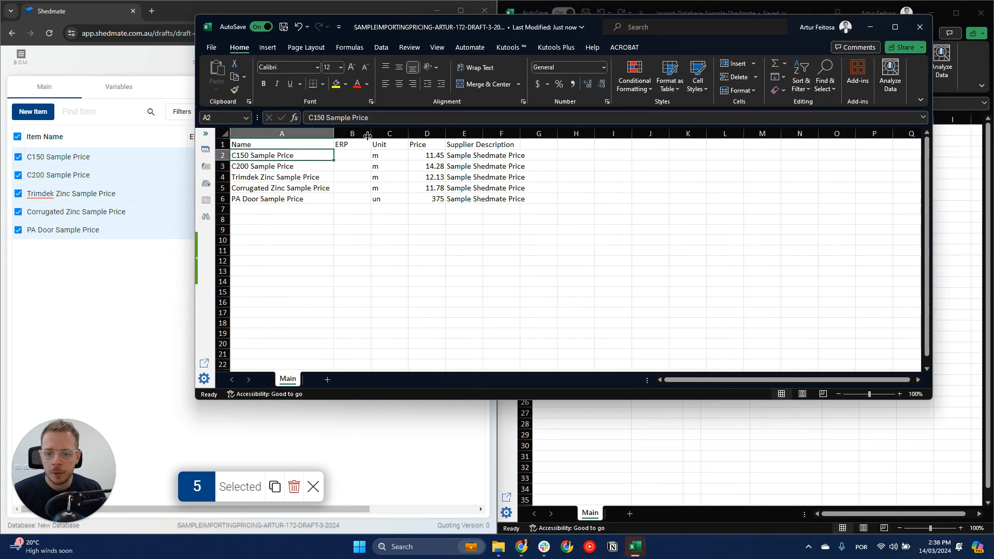
click(351, 155)
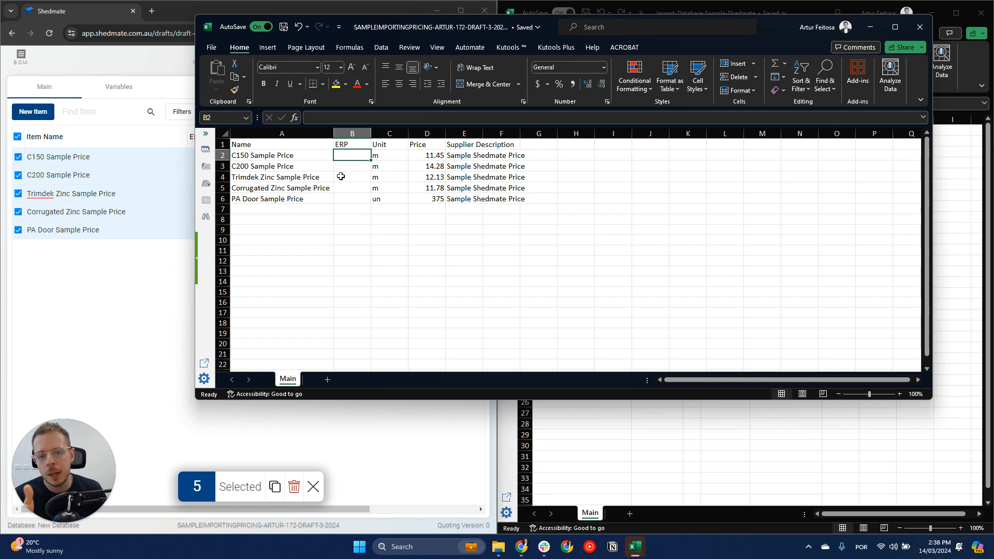
drag(351, 156, 353, 201)
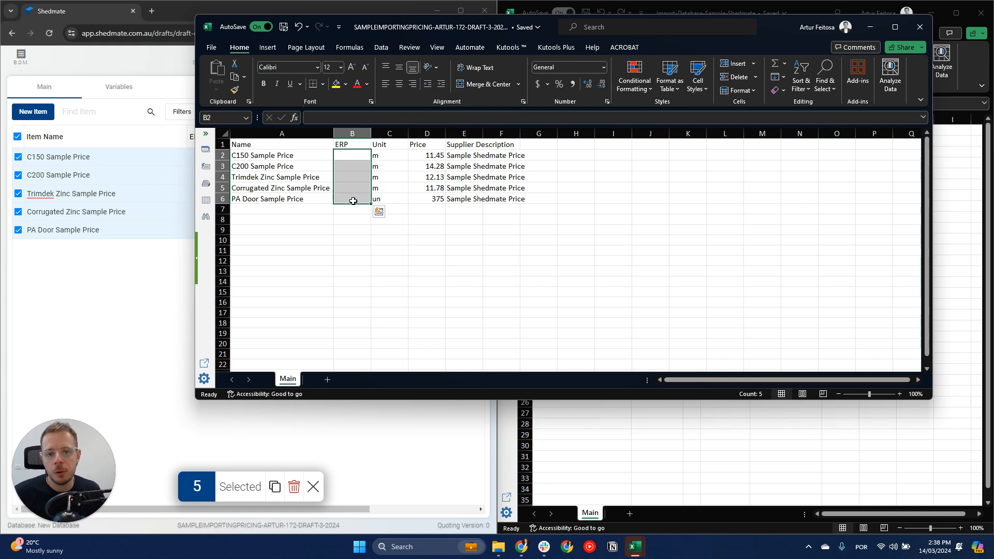
click(267, 157)
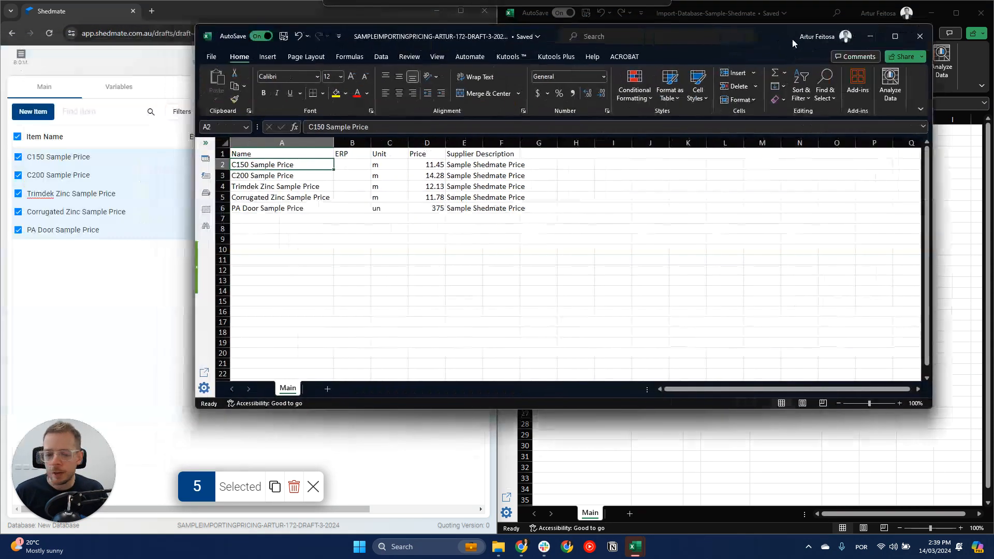
- Examine the Unit, Price and Supplier Description columns of the exported workbook and move it out of the way
drag(791, 39, 811, 43)
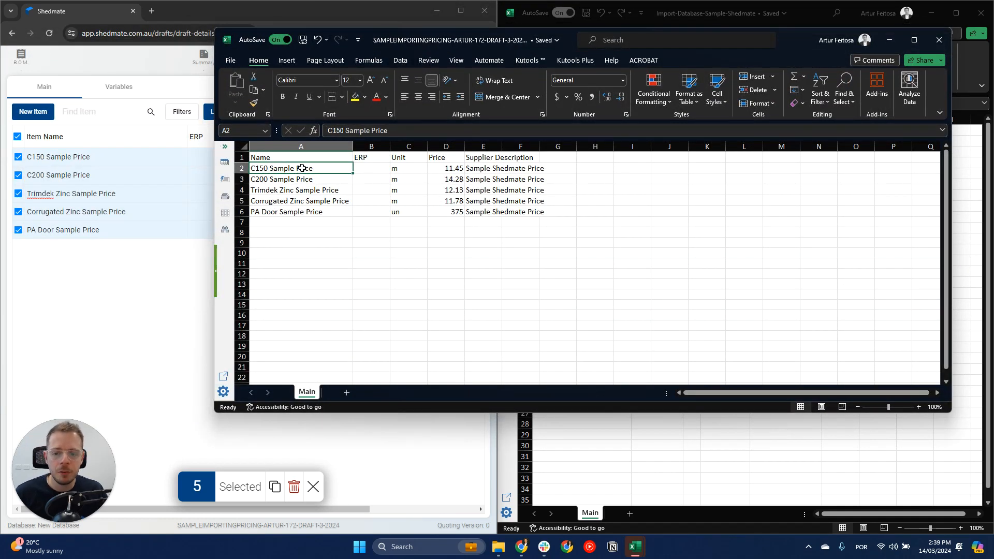
click(399, 168)
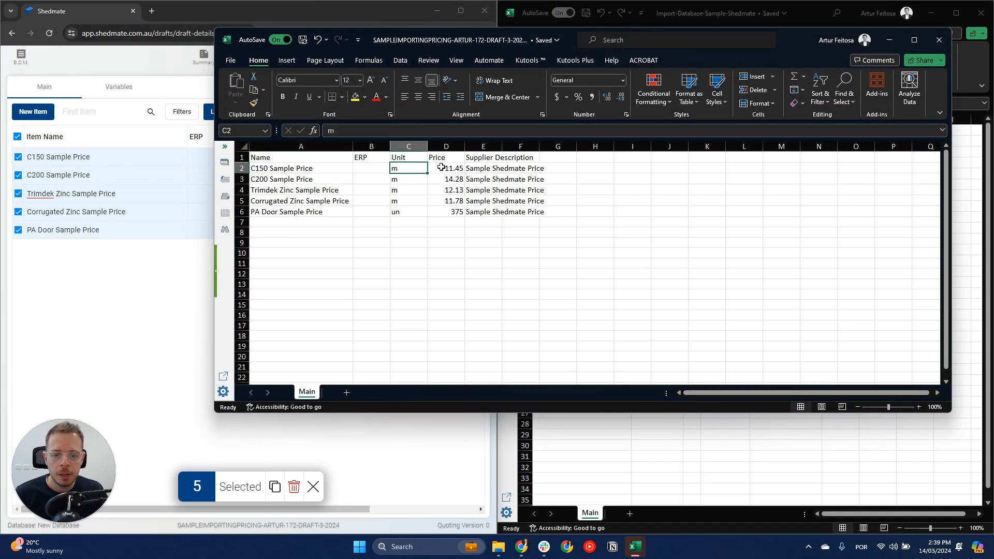
drag(444, 168, 450, 201)
click(492, 168)
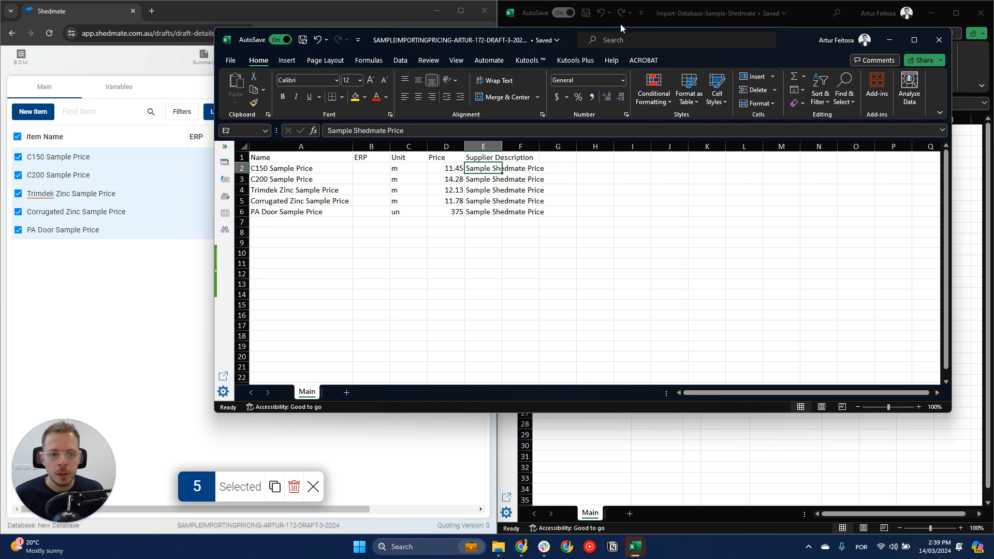
drag(783, 39, 0, 181)
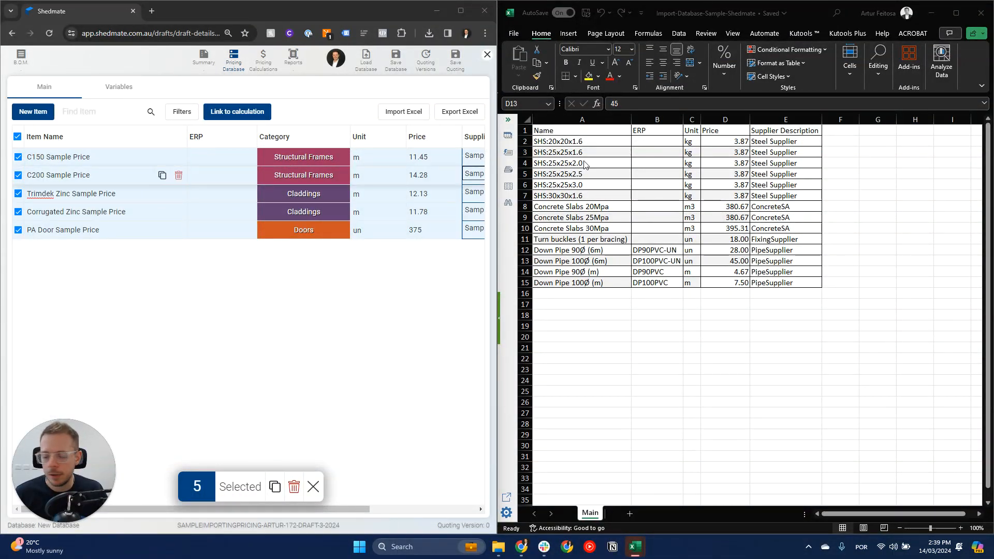
- Examine the names, units and prices of the SHS steel items in the Import-Database-Sample-Shedmate workbook
click(560, 146)
click(561, 145)
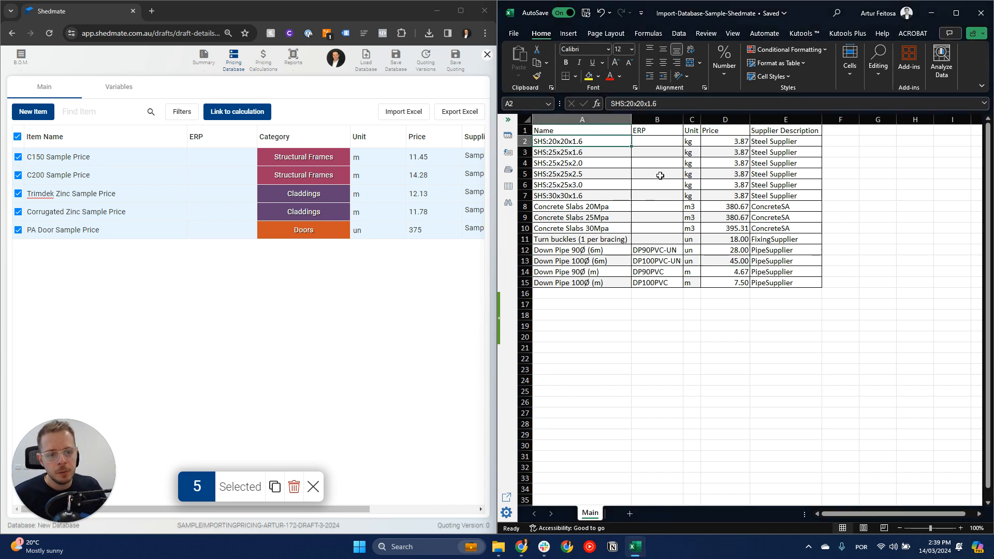
drag(689, 140, 690, 186)
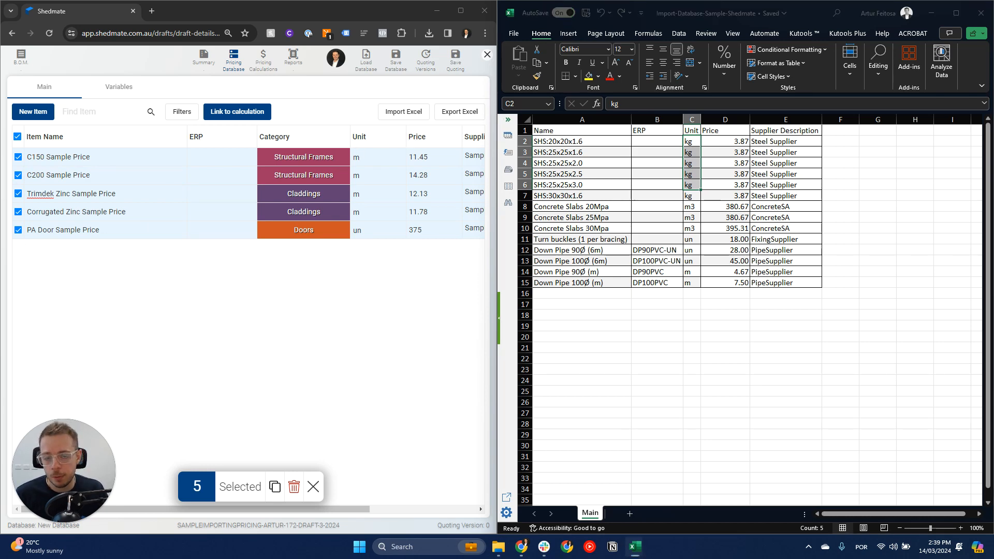
ctrl+scroll(639, 224, up, 3)
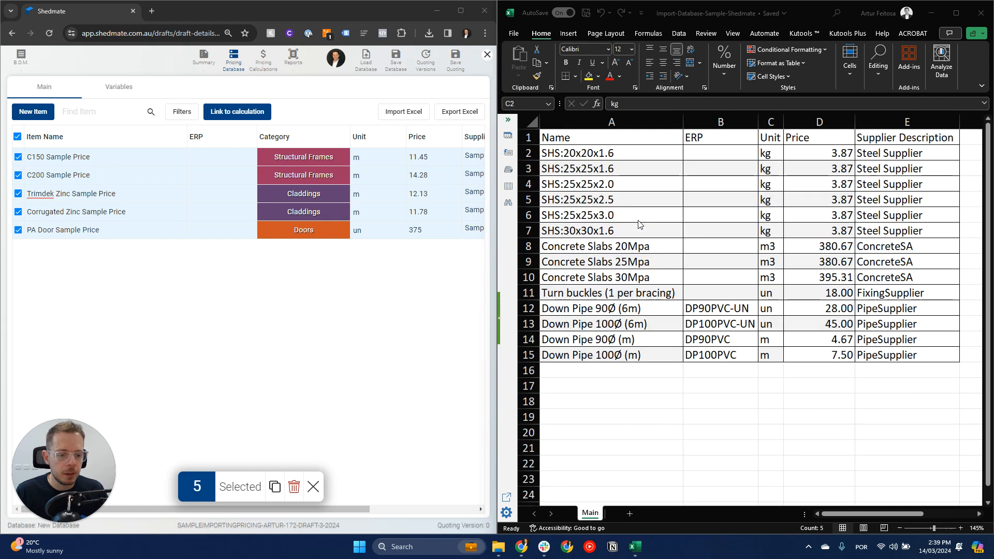
click(558, 153)
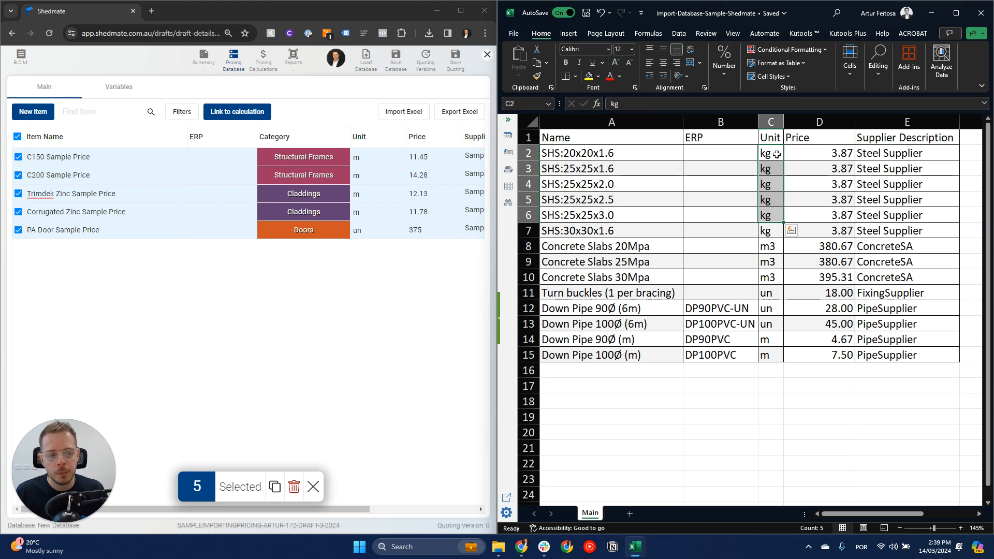
click(829, 151)
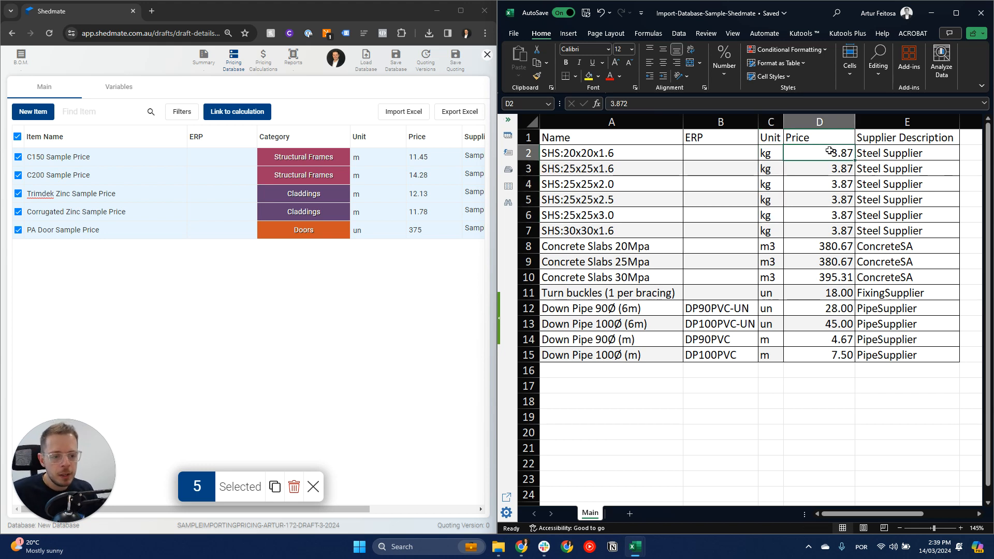
- Examine the units and prices of the concrete slab and down pipe items in the import workbook
click(583, 248)
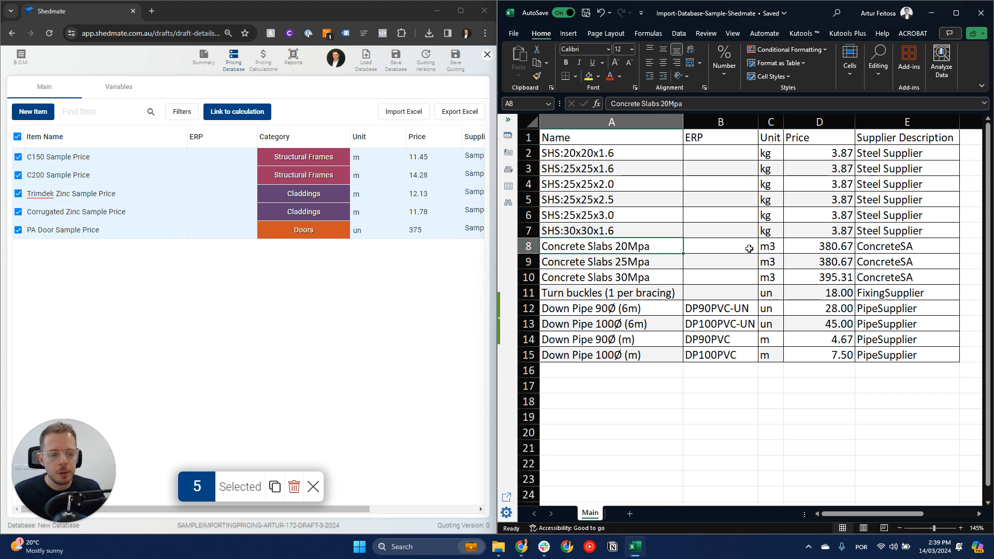
click(792, 249)
click(772, 249)
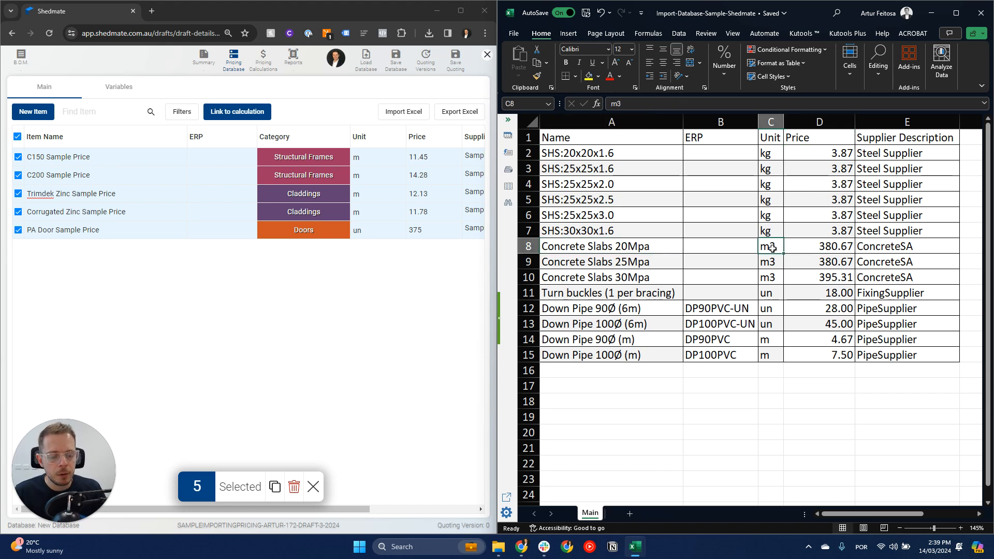
click(810, 244)
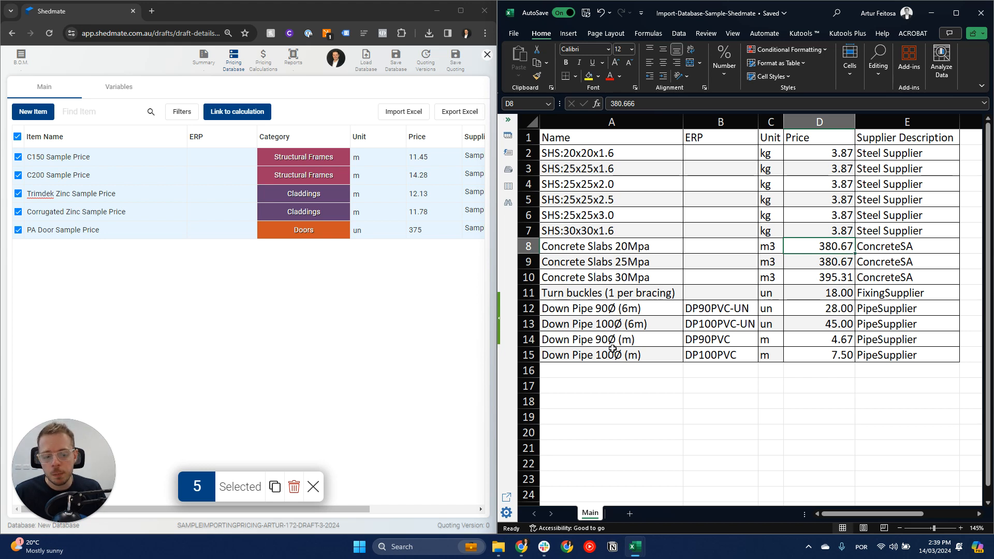
drag(631, 360, 642, 294)
click(642, 305)
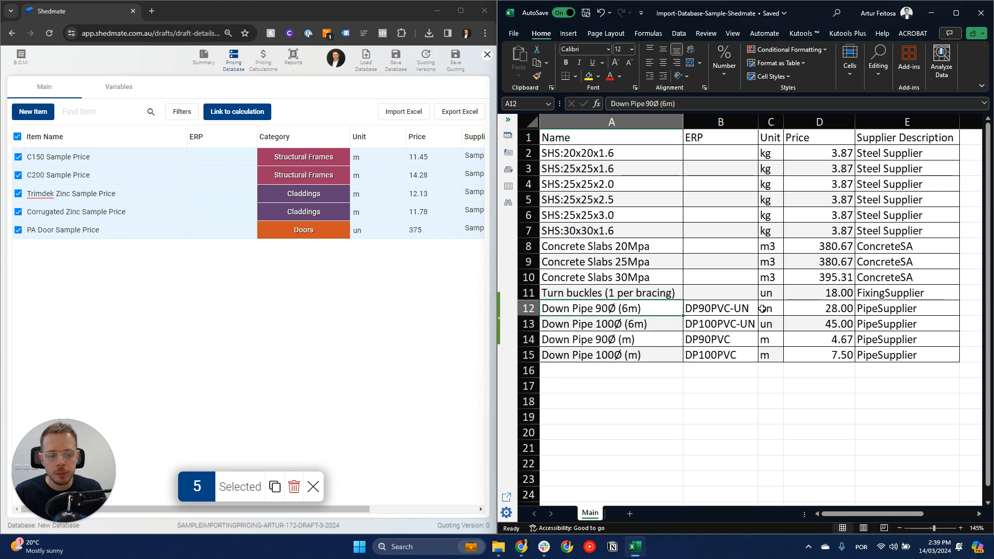
drag(769, 309, 772, 356)
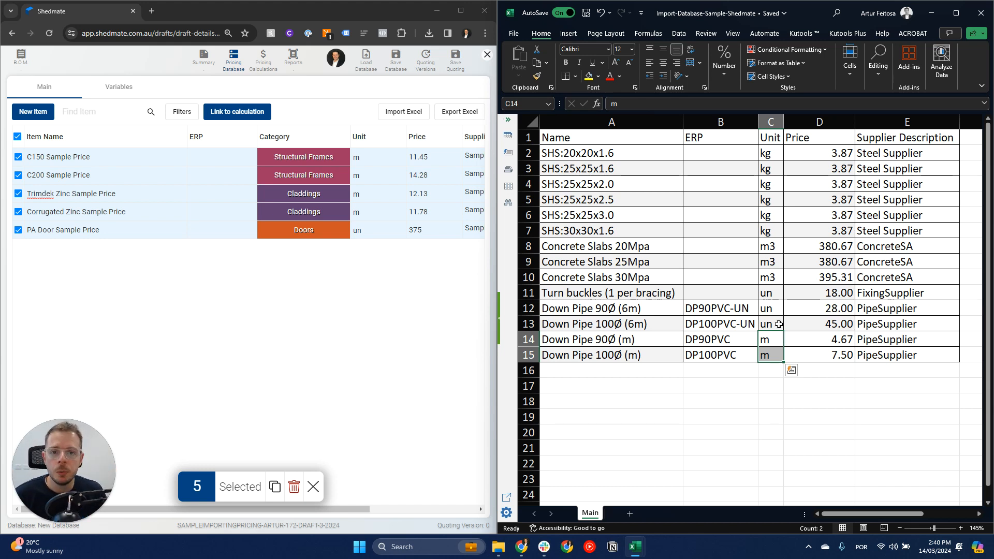
click(771, 247)
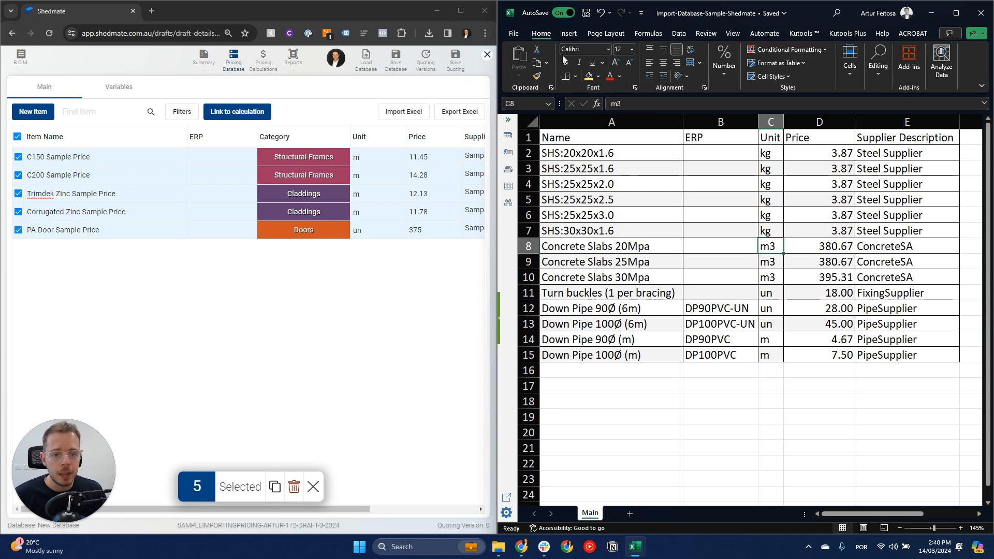
- Maximise the Shedmate window and try to import the Import-Database-Sample-Shedmate Excel file into the pricing database
click(460, 11)
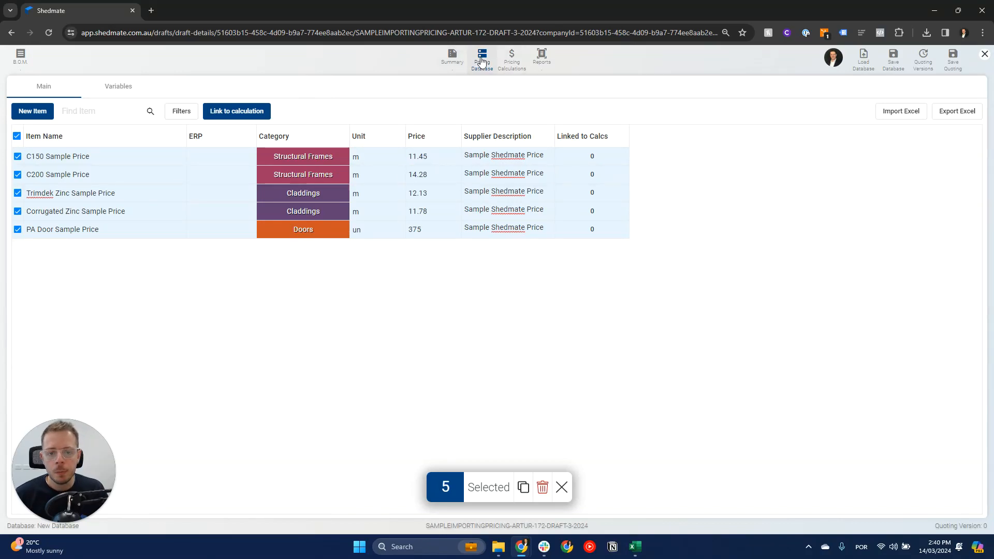
click(894, 113)
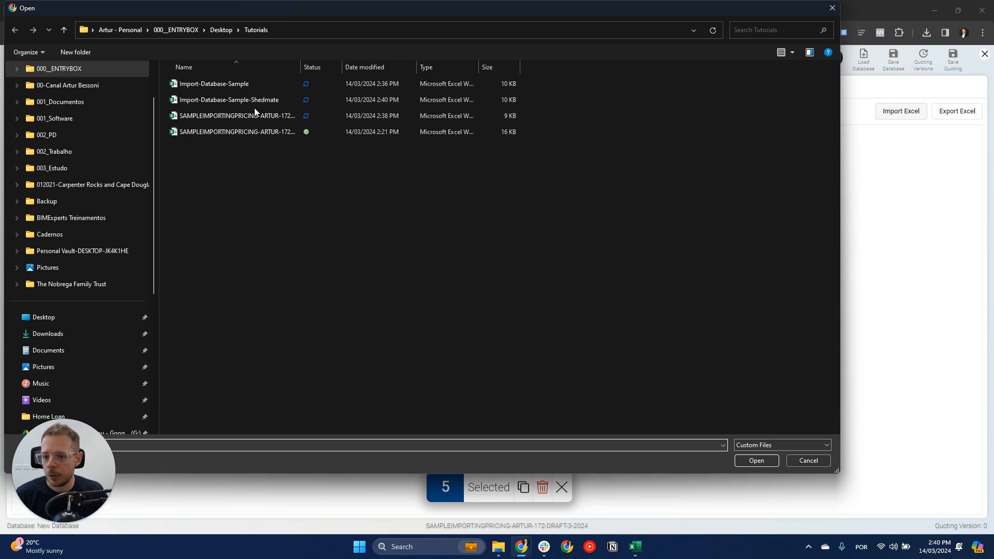
click(220, 98)
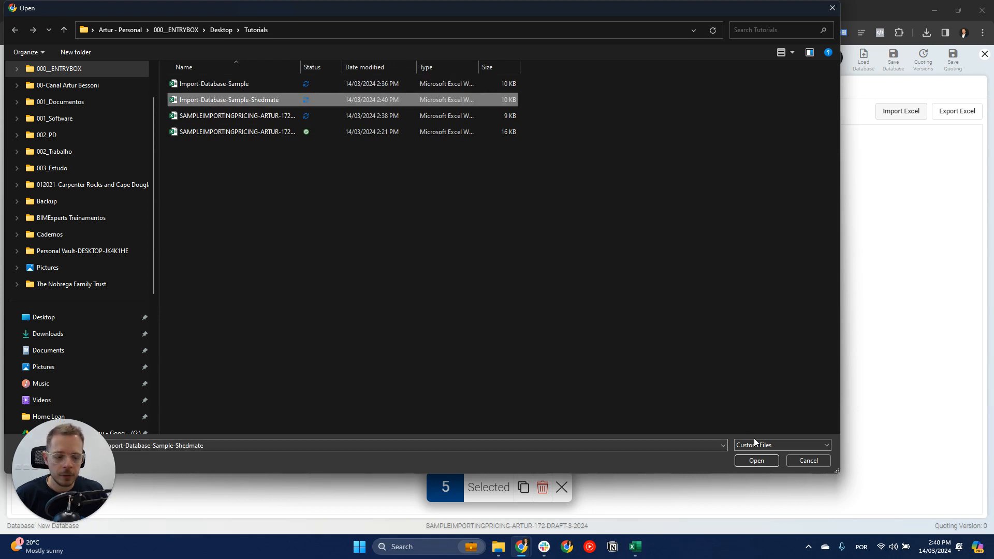
click(756, 460)
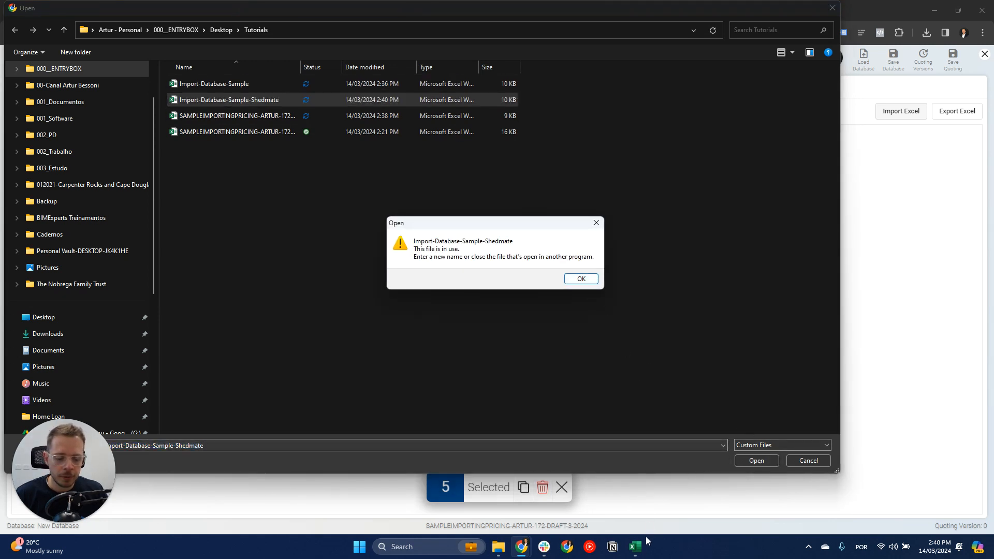
- Close the Import-Database-Sample-Shedmate workbook in Excel and open that file again for the Shedmate import
mouse_move(641, 548)
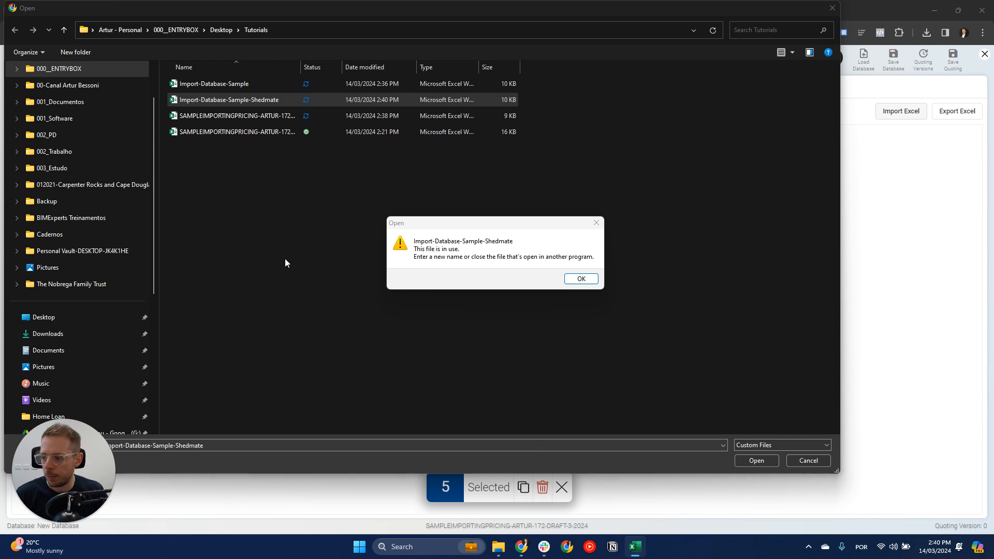
key(alt+Tab)
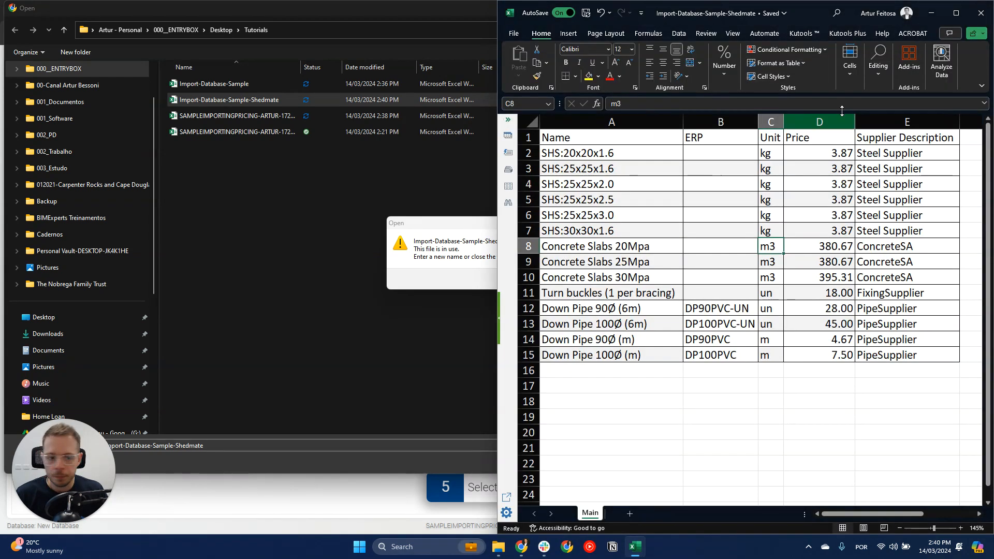
key(alt+F4)
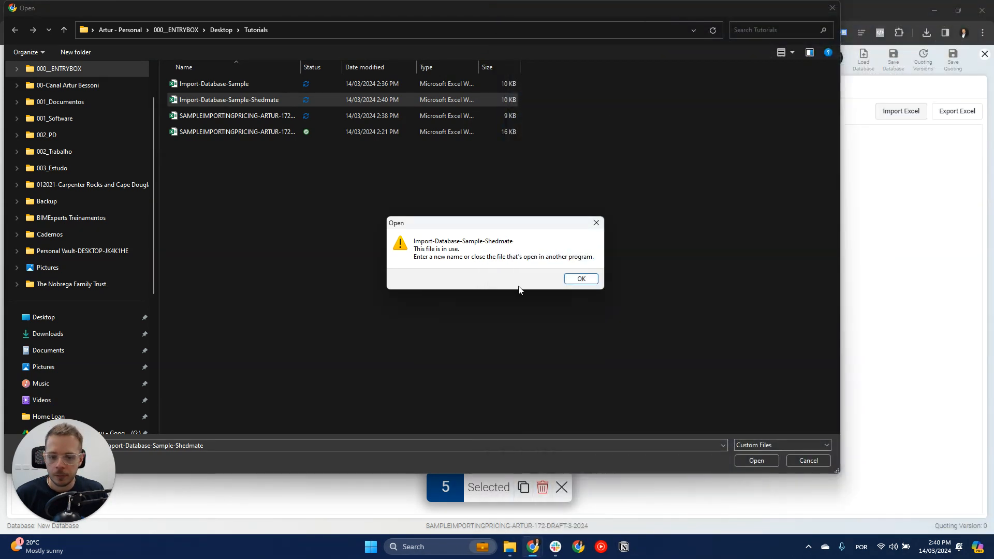
click(580, 280)
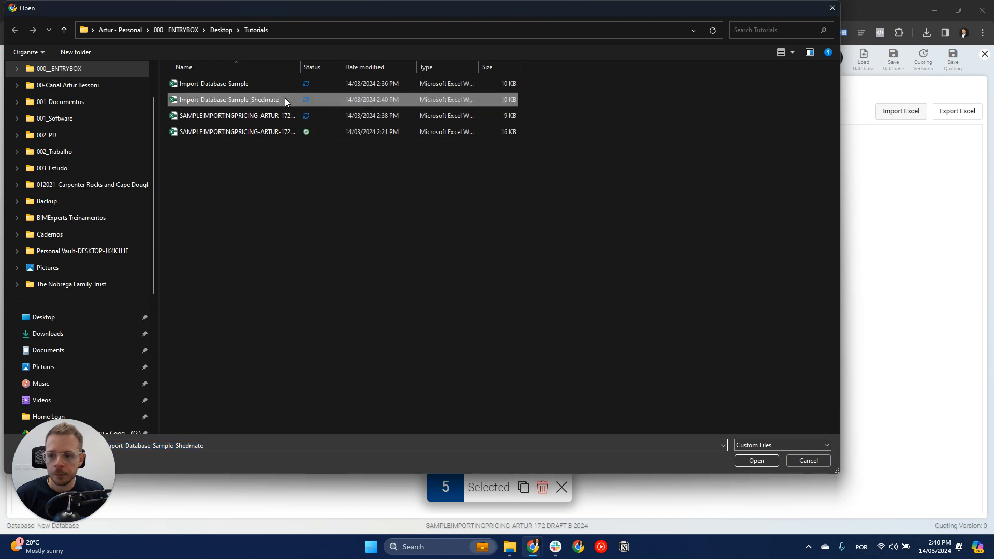
double_click(284, 98)
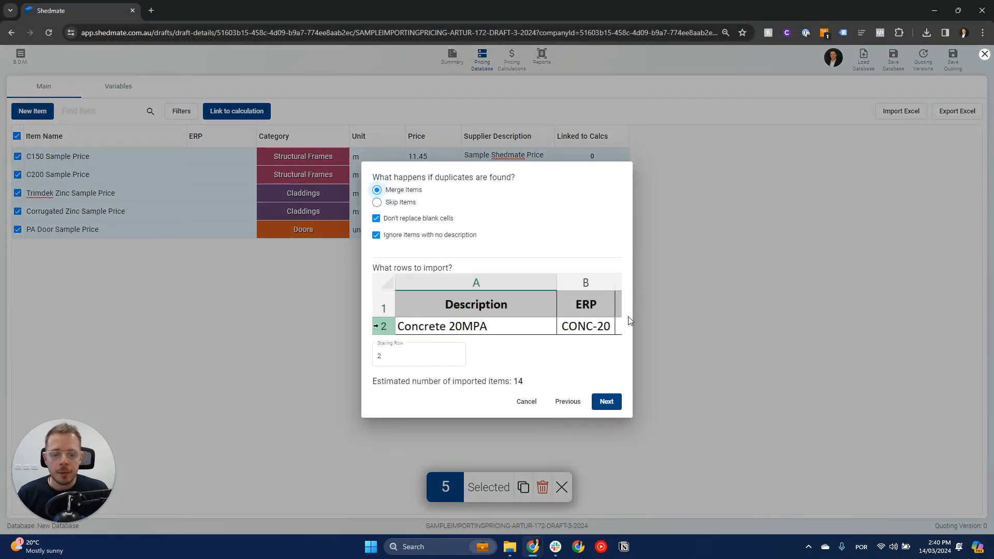
- Review the duplicate handling options and set the import to skip duplicate items
mouse_move(468, 193)
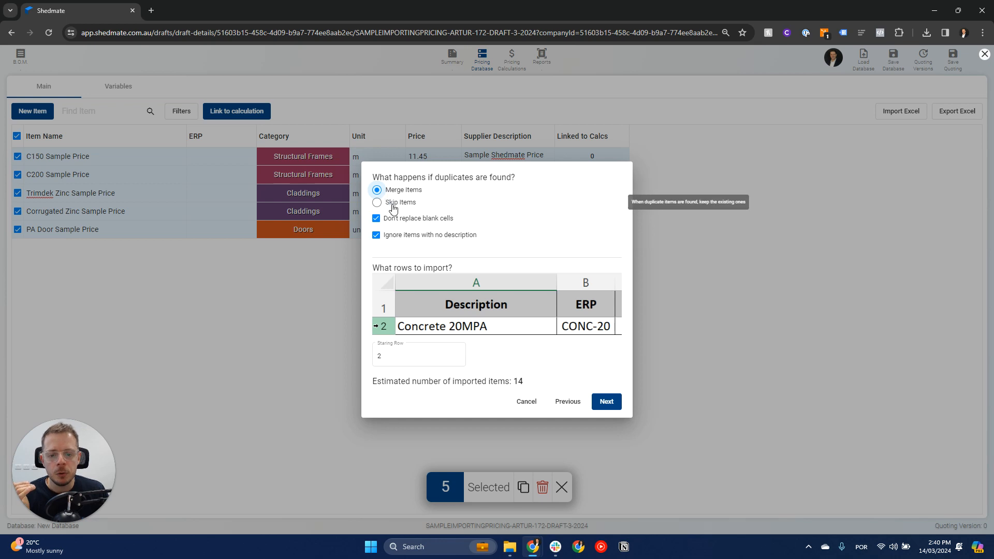
mouse_move(392, 208)
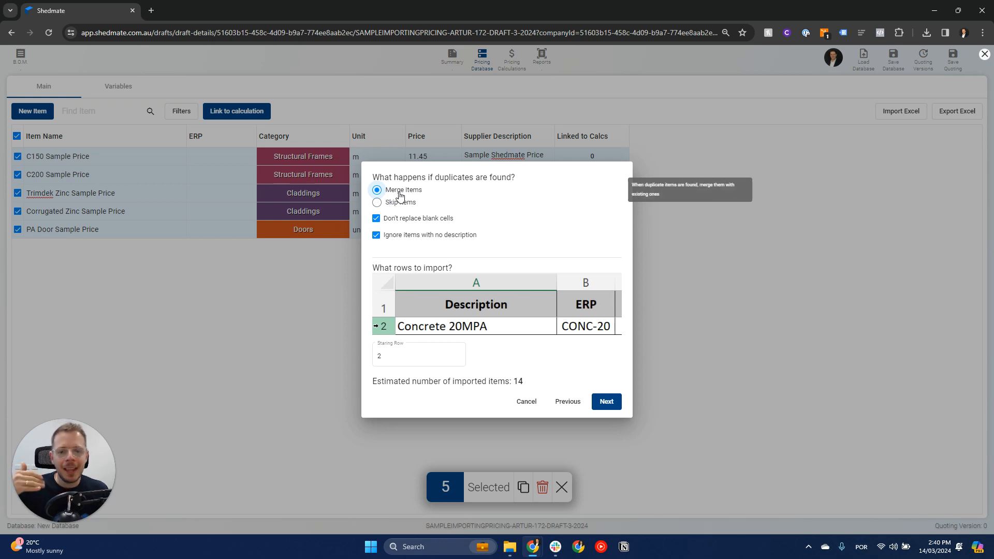
click(400, 204)
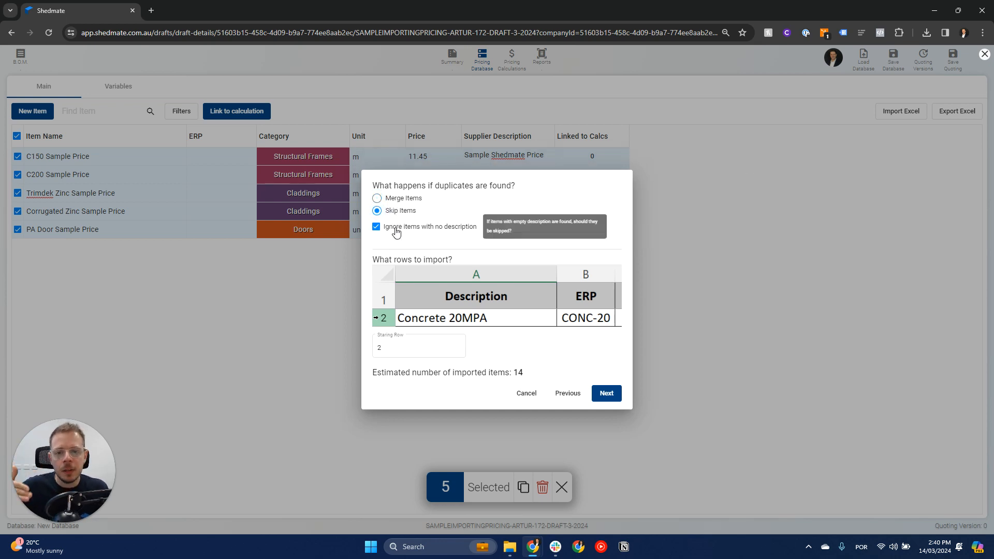
- Set the import to merge duplicate items and proceed to the Excel column mapping
click(411, 197)
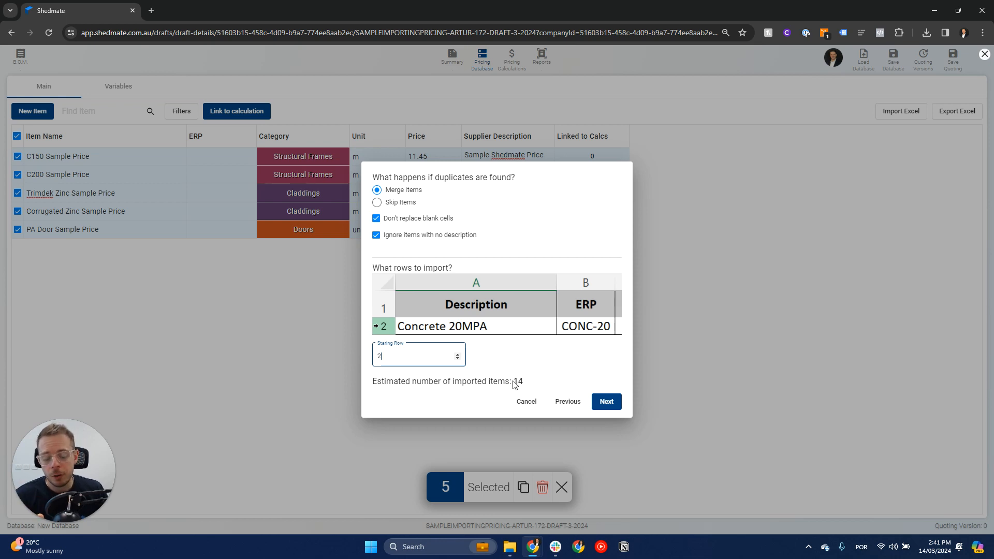
click(535, 384)
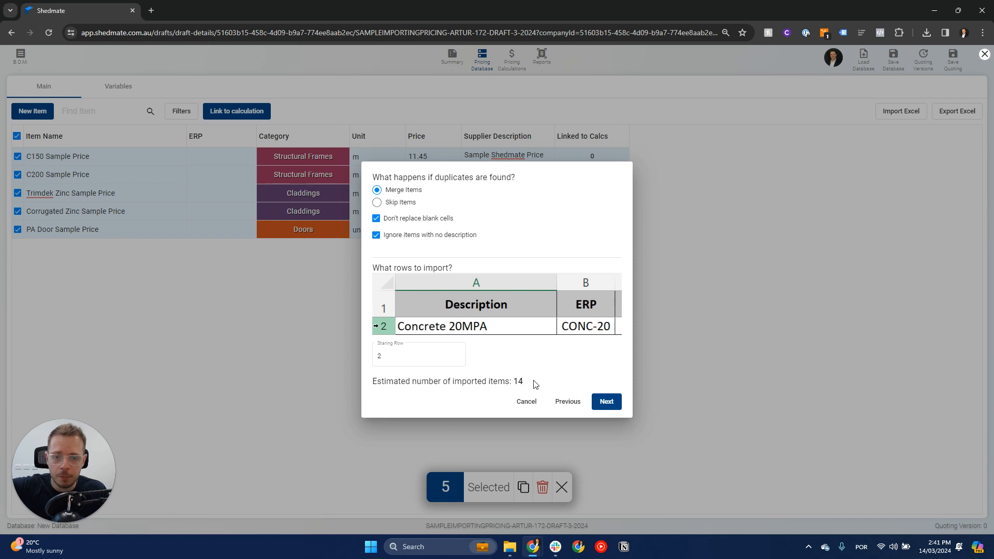
click(607, 402)
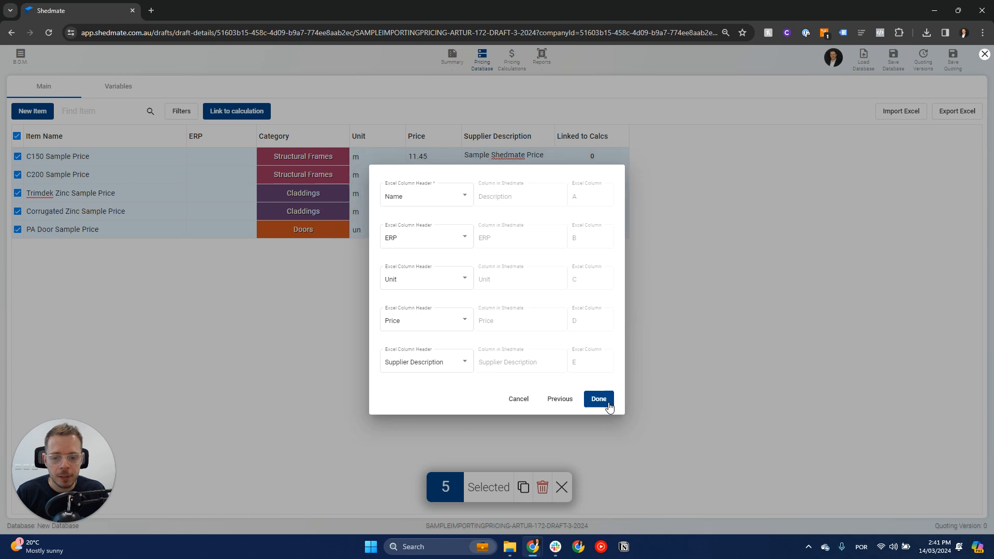
- Check the Excel column mapping, set the ERP column to be ignored and complete the import
click(448, 206)
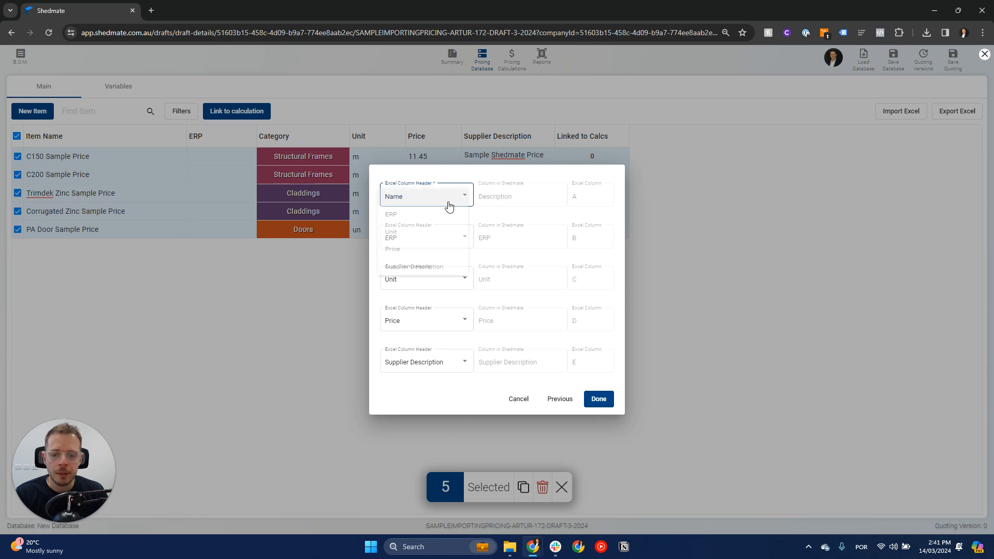
click(501, 200)
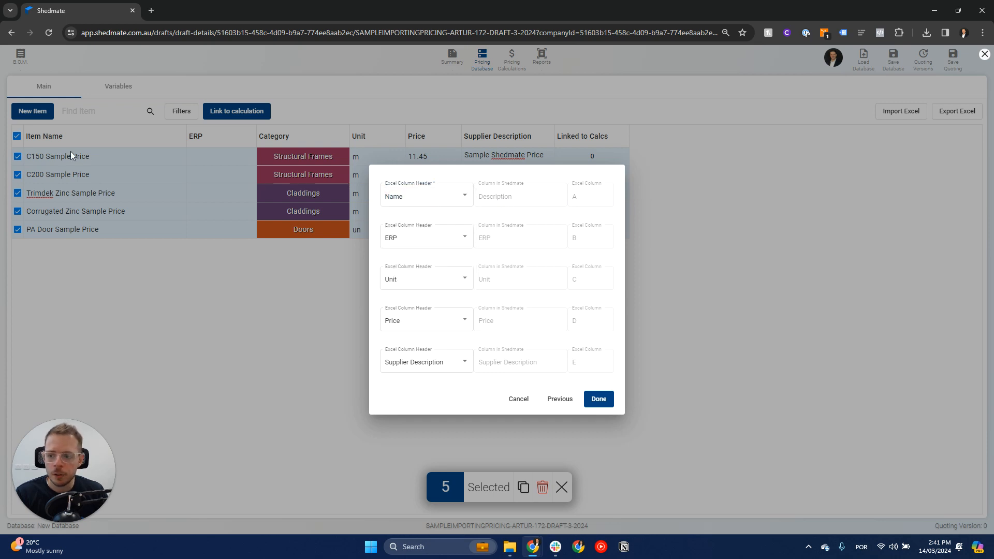
click(442, 243)
click(511, 243)
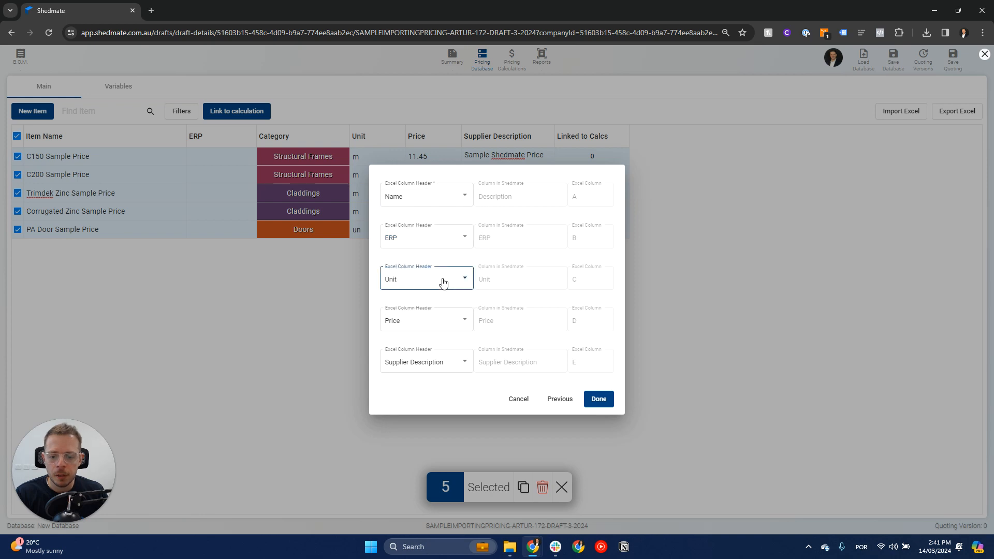
click(443, 282)
click(506, 283)
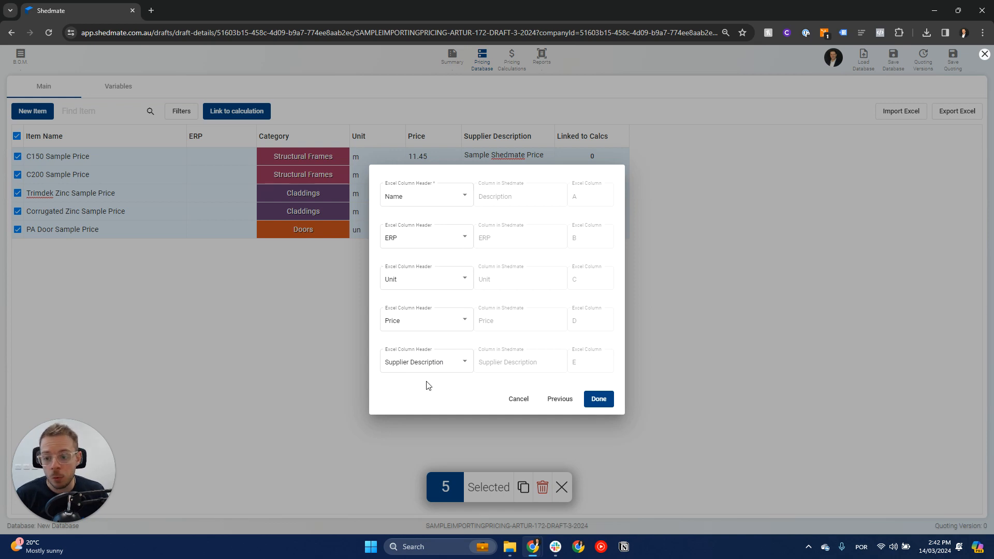
click(455, 241)
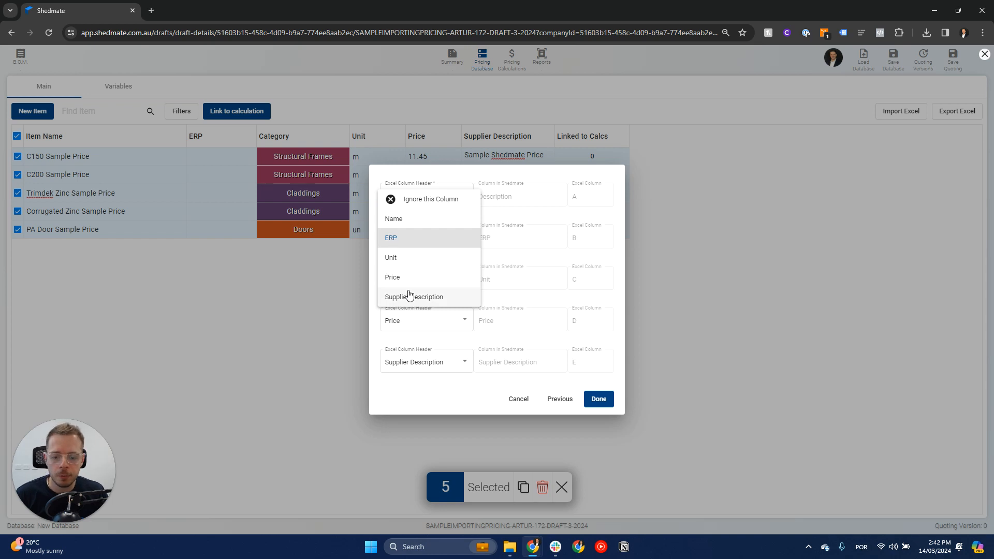
click(411, 199)
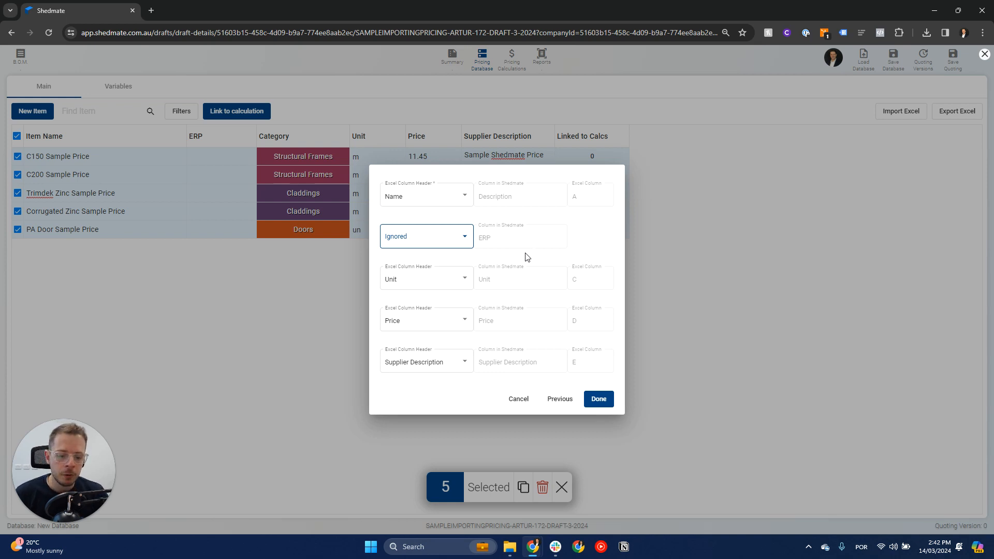
click(599, 399)
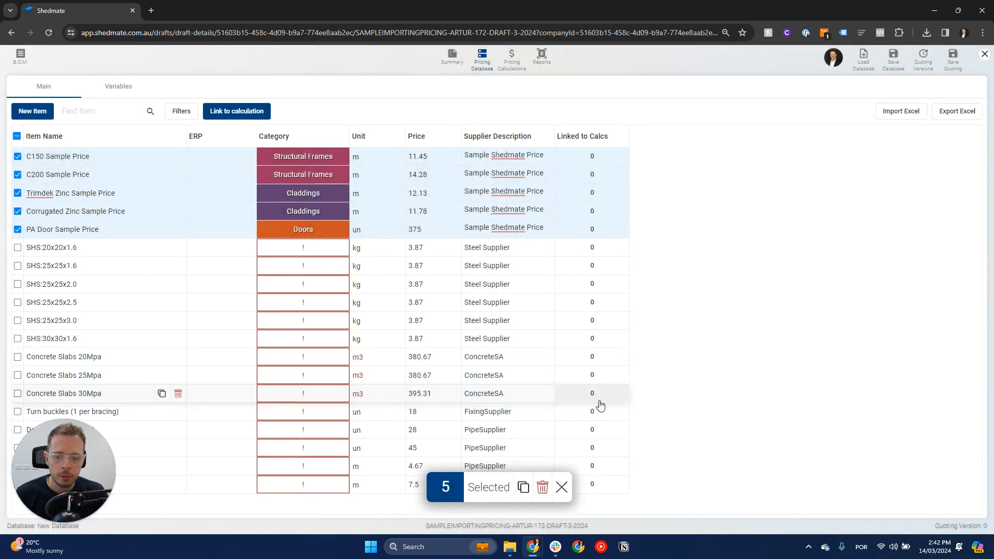
- Deselect the sample price items and set the unit of the 20Mpa, 25Mpa and 30Mpa Concrete Slabs items together to m³
drag(52, 455, 704, 140)
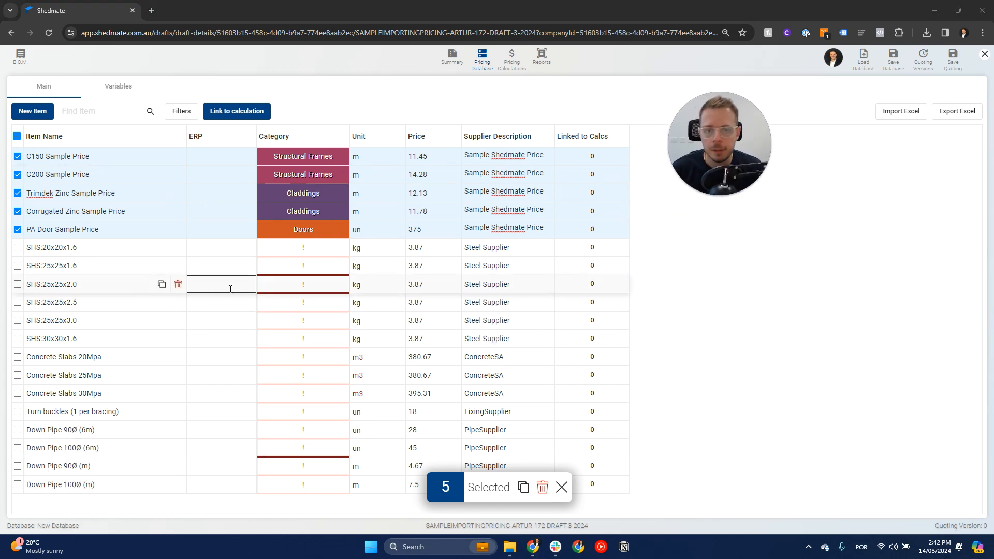
click(561, 487)
mouse_move(361, 359)
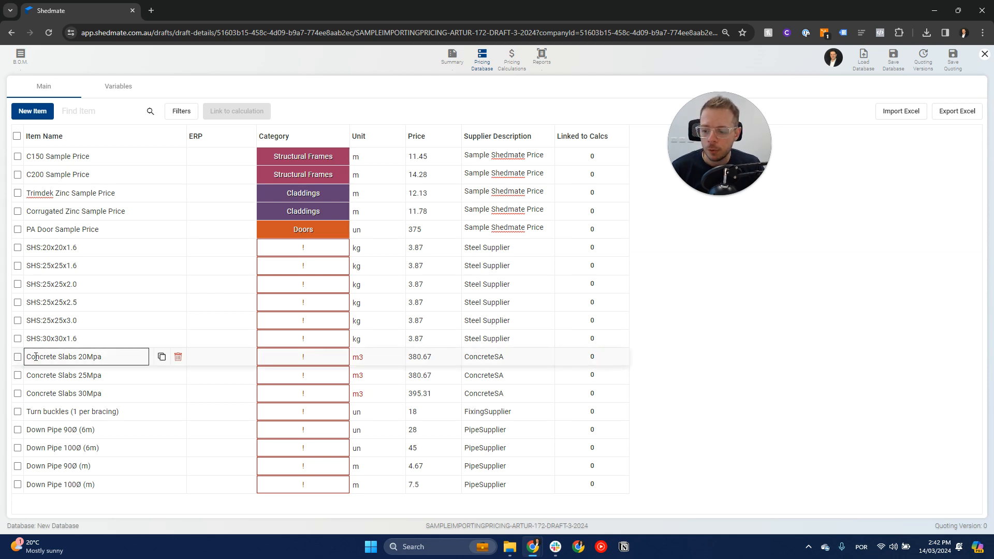
click(18, 356)
click(17, 374)
click(18, 394)
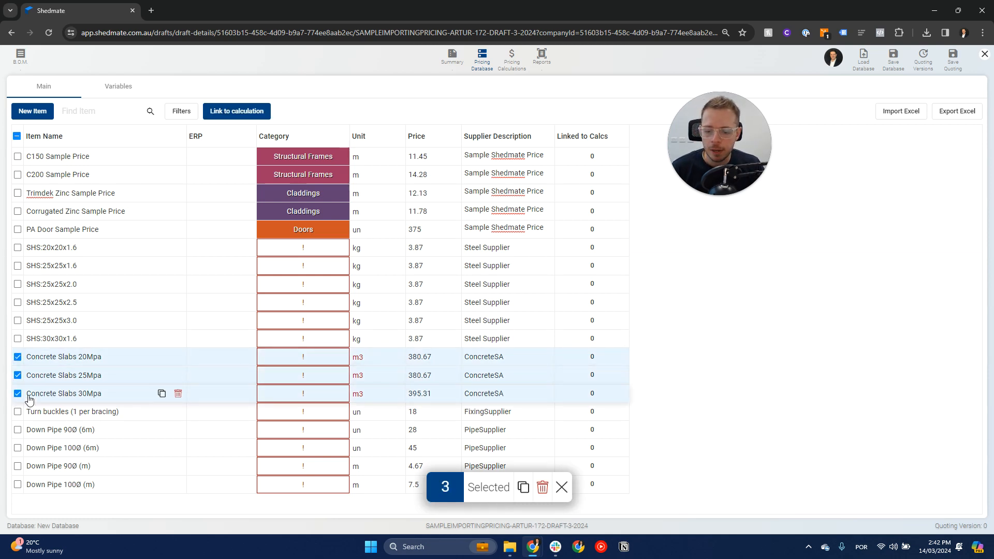
click(357, 360)
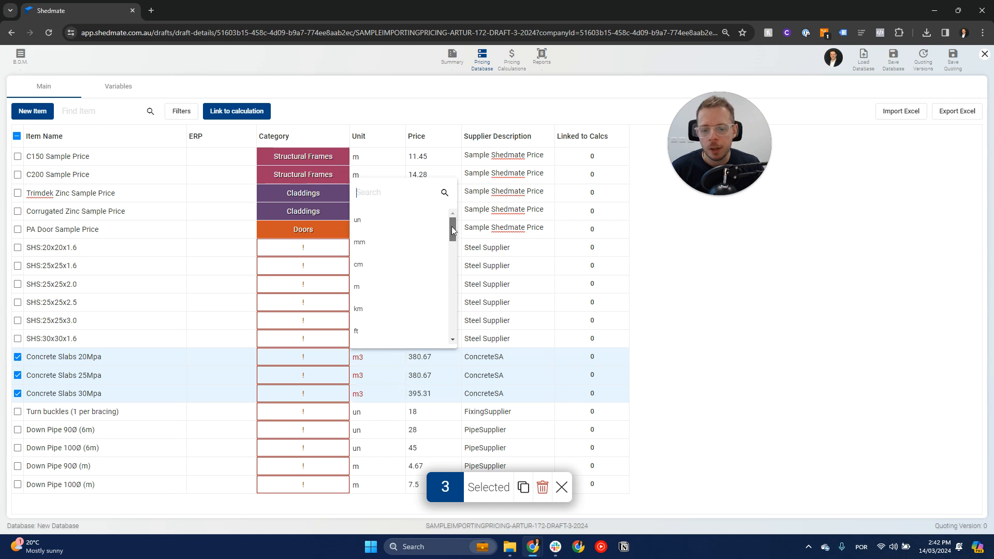
drag(451, 226, 451, 329)
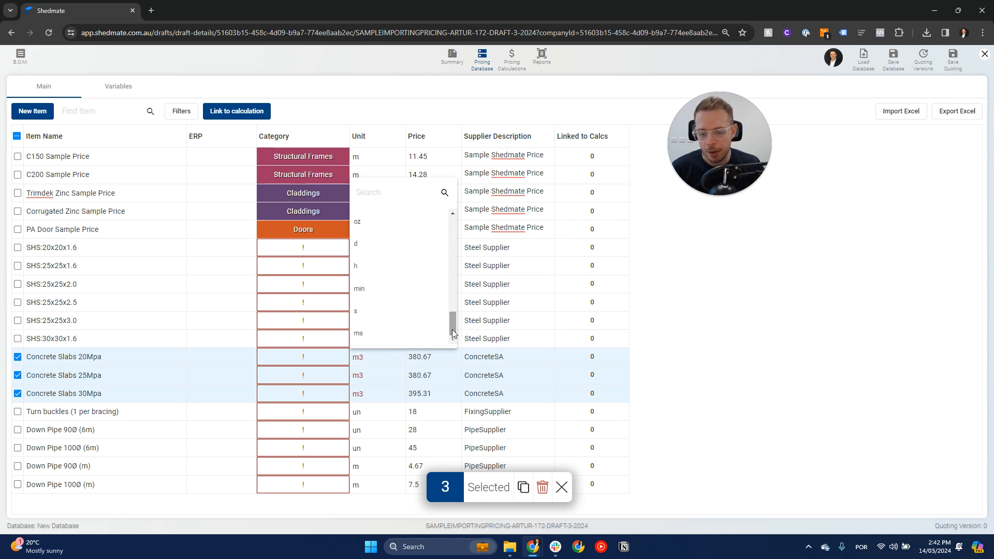
text(m)
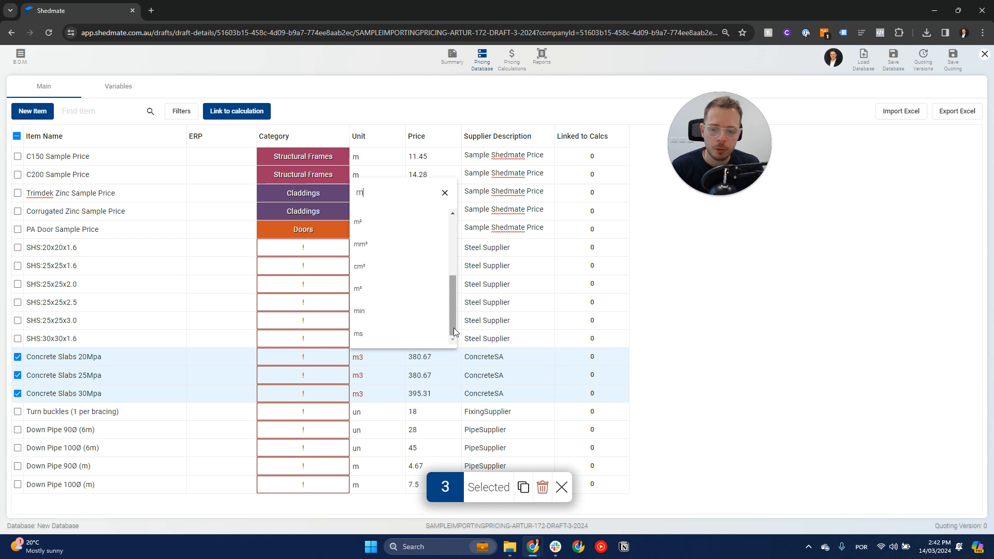
mouse_move(454, 328)
mouse_down()
mouse_move(454, 302)
mouse_move(456, 324)
mouse_up()
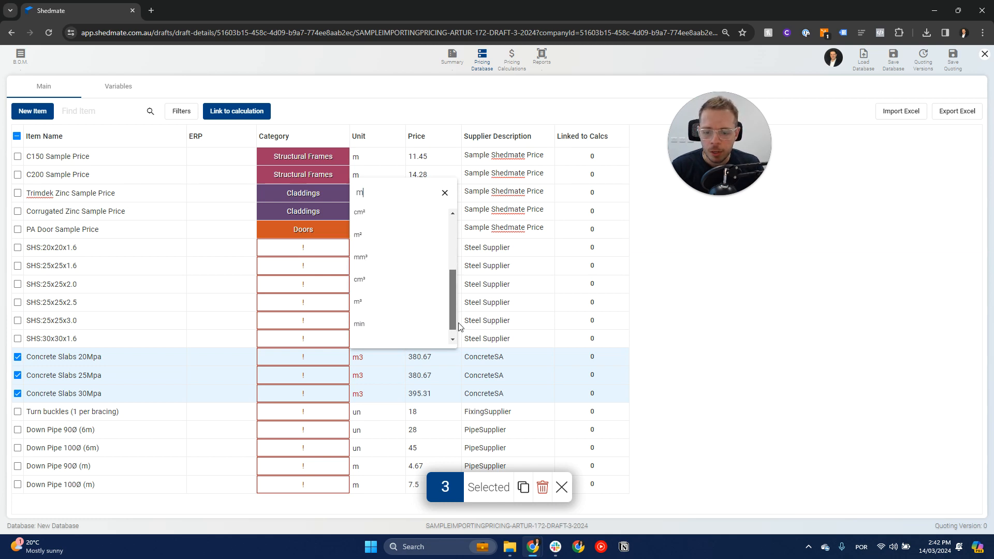
click(361, 300)
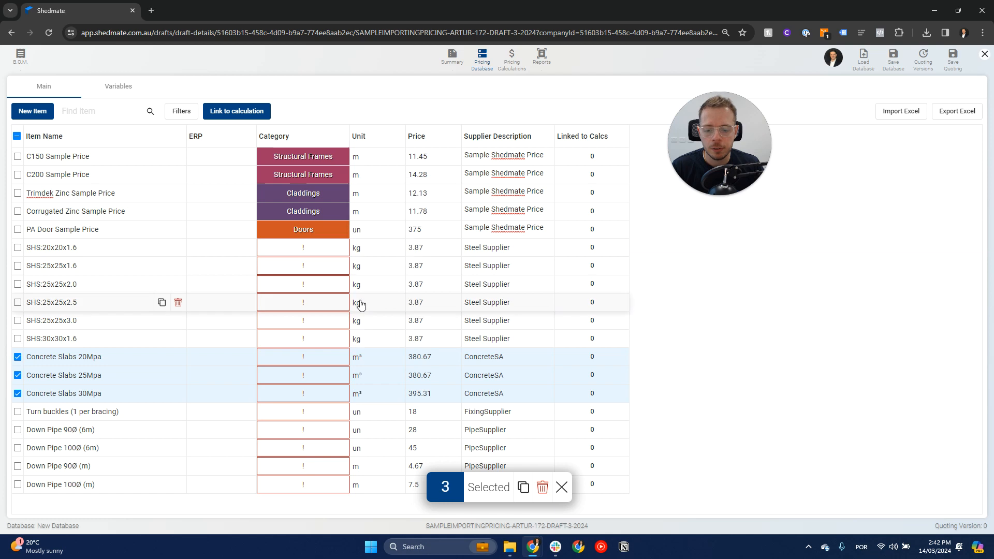
click(568, 492)
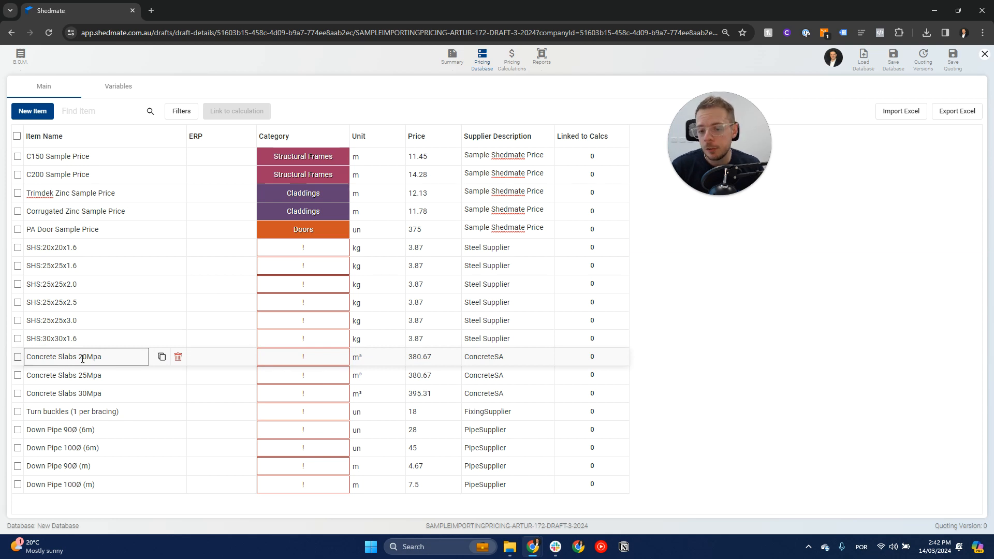
- Assign the Structural Frames category to all six SHS items at once and clear the selection
click(336, 247)
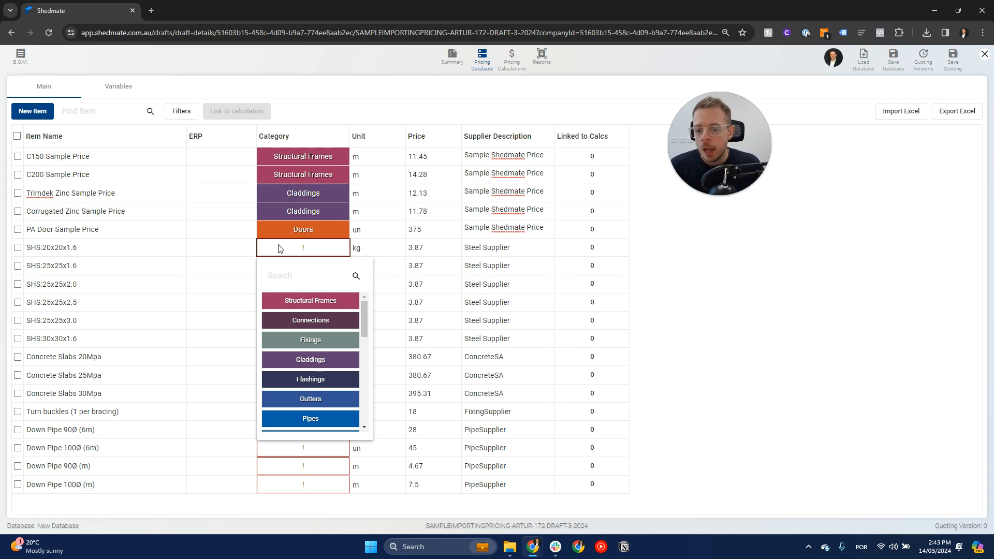
click(744, 263)
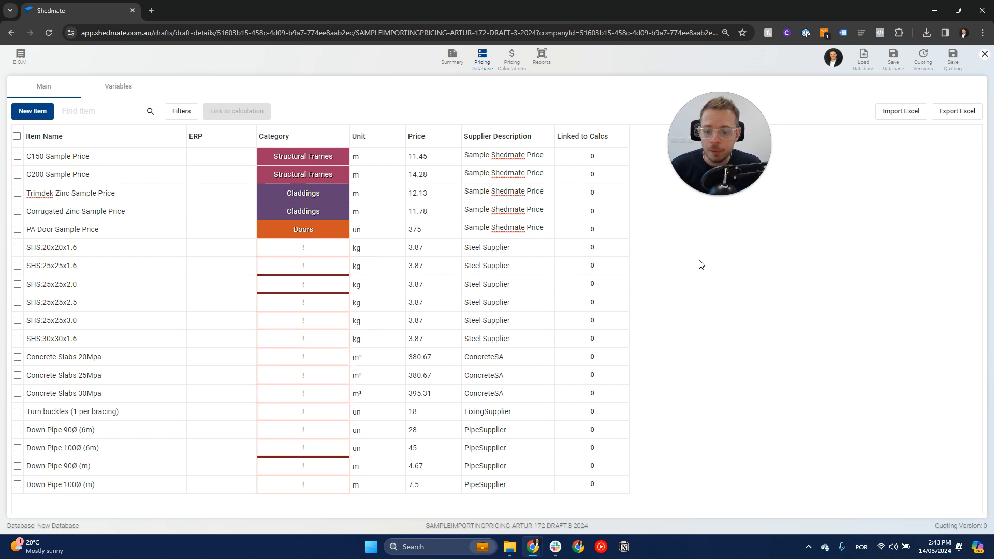
click(18, 248)
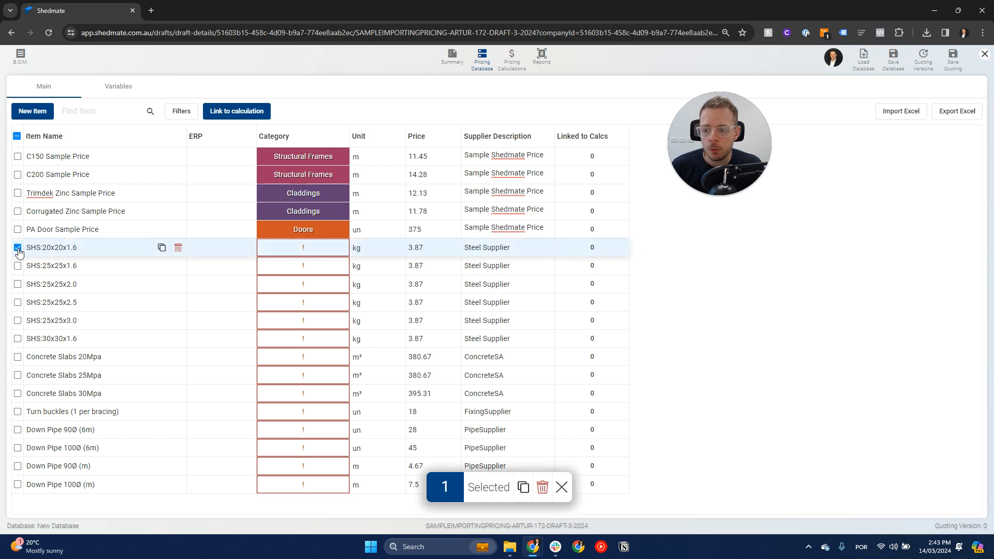
shift+click(17, 284)
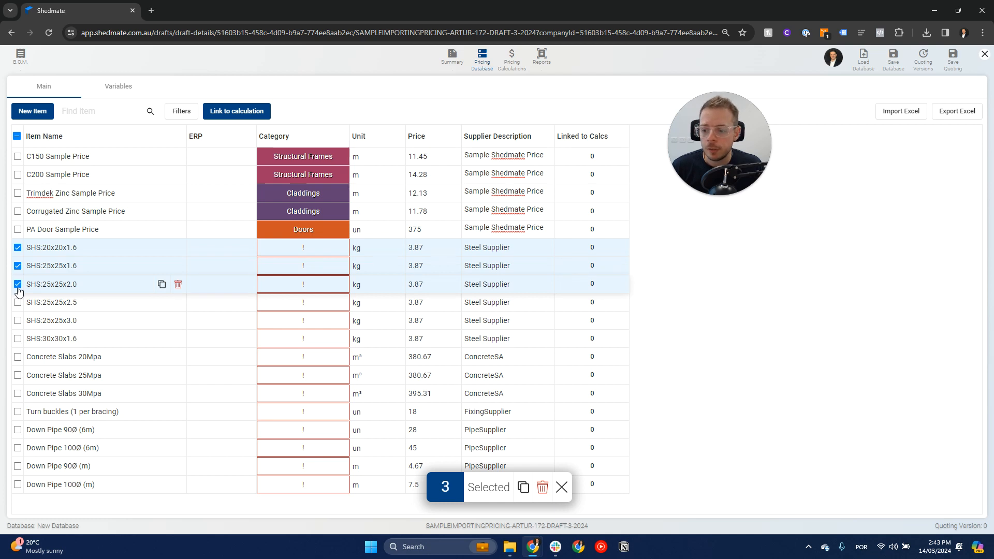
click(17, 302)
click(17, 321)
click(18, 338)
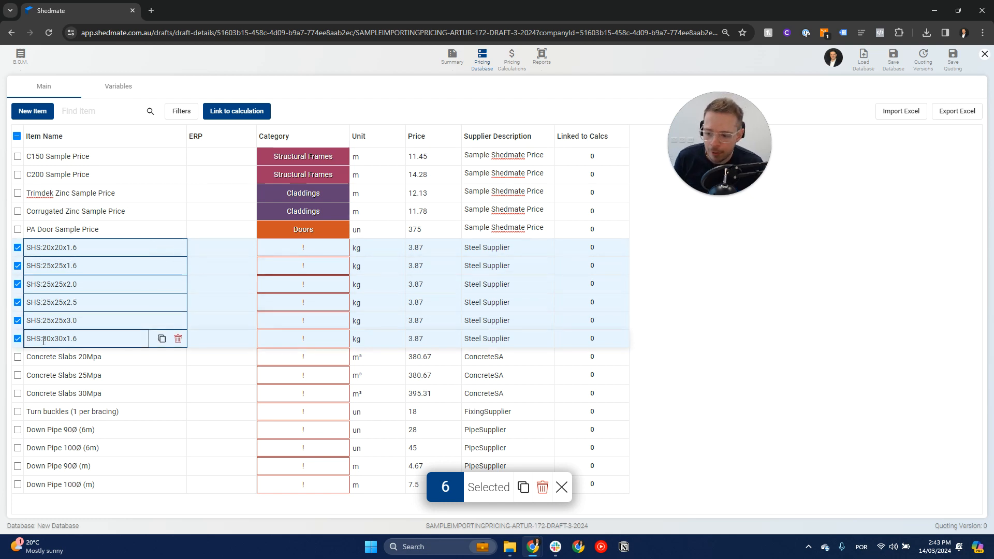
click(298, 251)
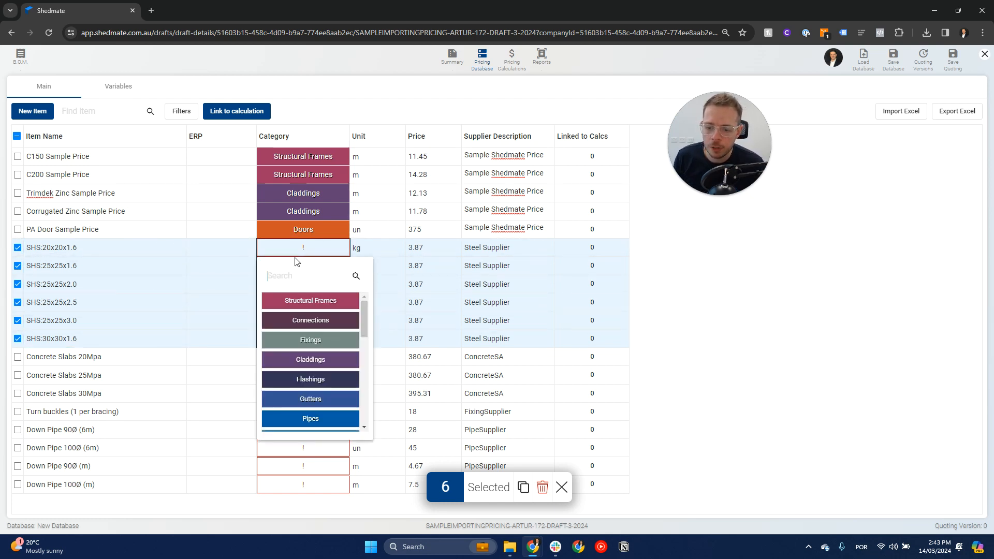
click(297, 301)
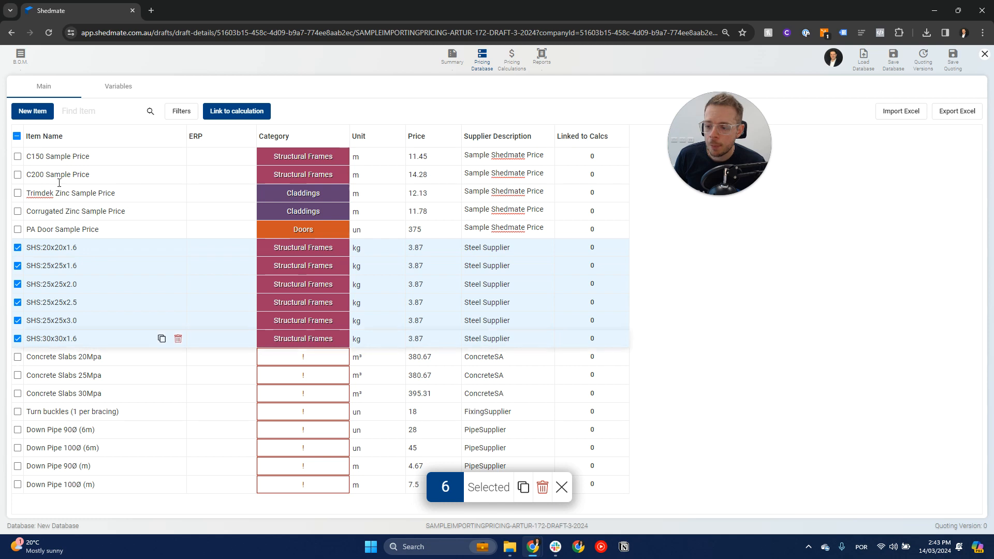
click(16, 136)
click(17, 137)
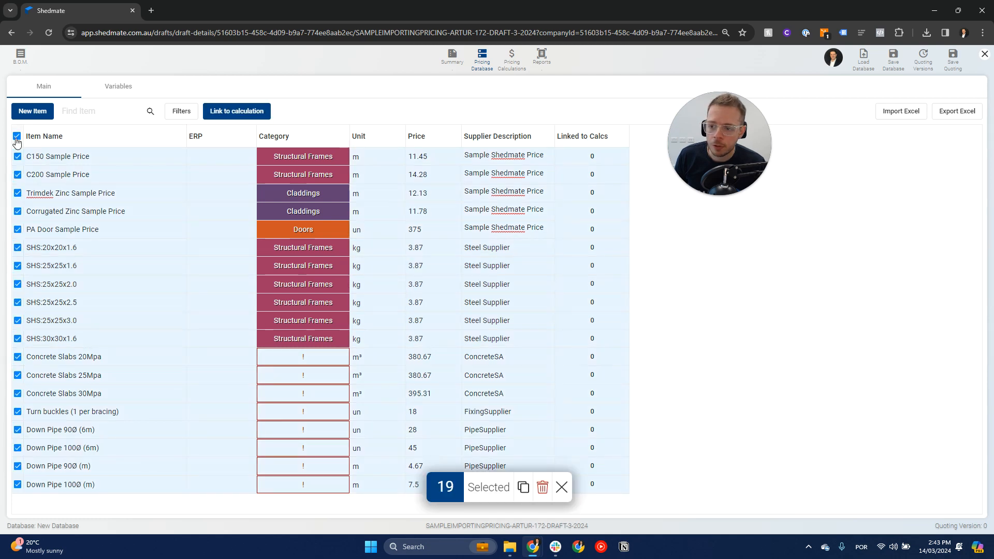
click(16, 137)
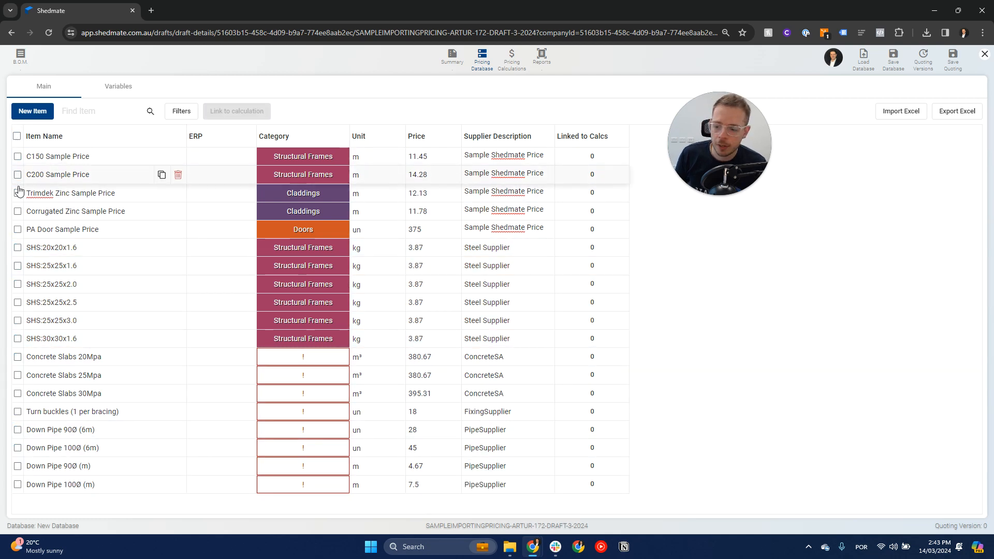
- Assign the Floors category to the three Concrete Slabs items together and deselect them
click(18, 357)
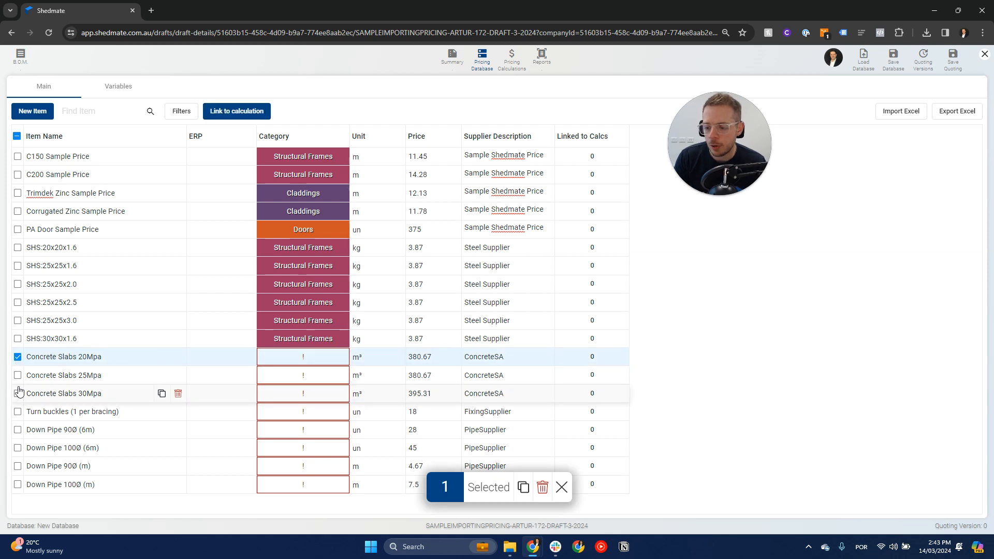
shift+click(17, 393)
click(293, 363)
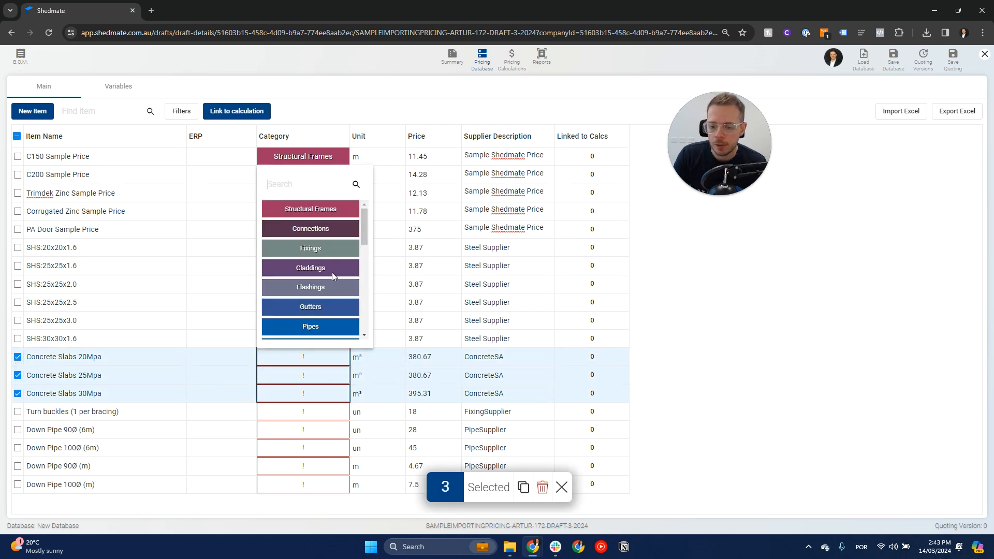
text(flo)
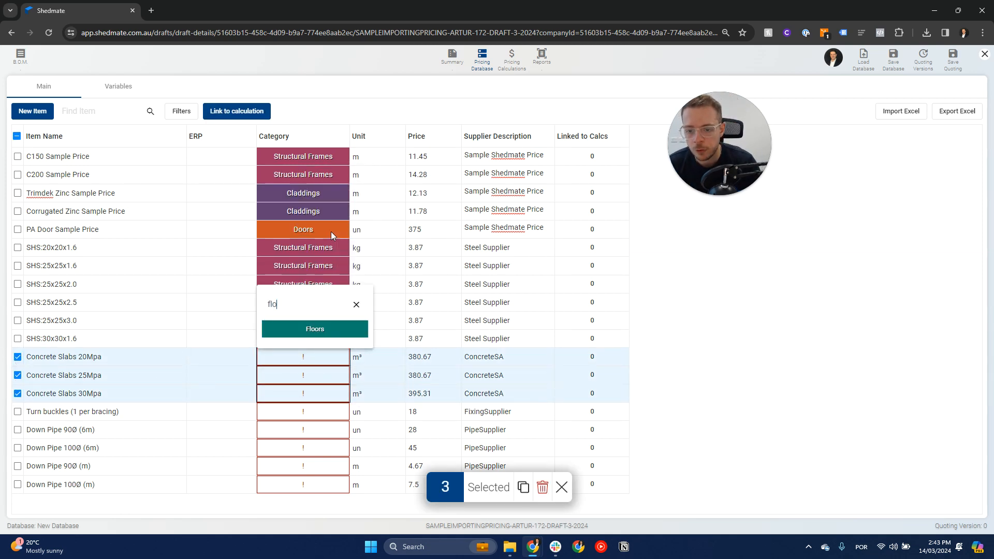
click(293, 330)
click(18, 374)
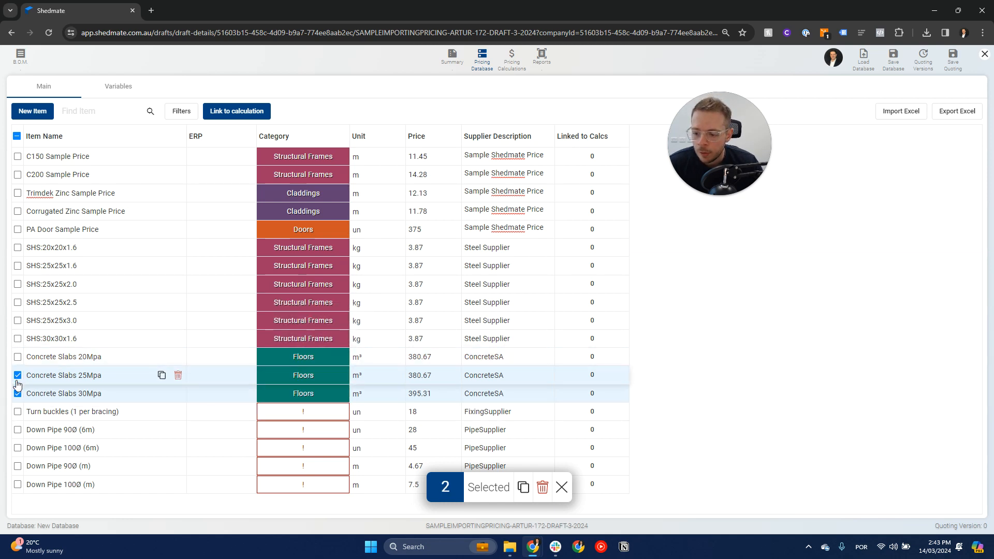
click(18, 393)
- Assign the Pipes category to the four Down Pipe items together and deselect them
click(17, 430)
shift+click(18, 483)
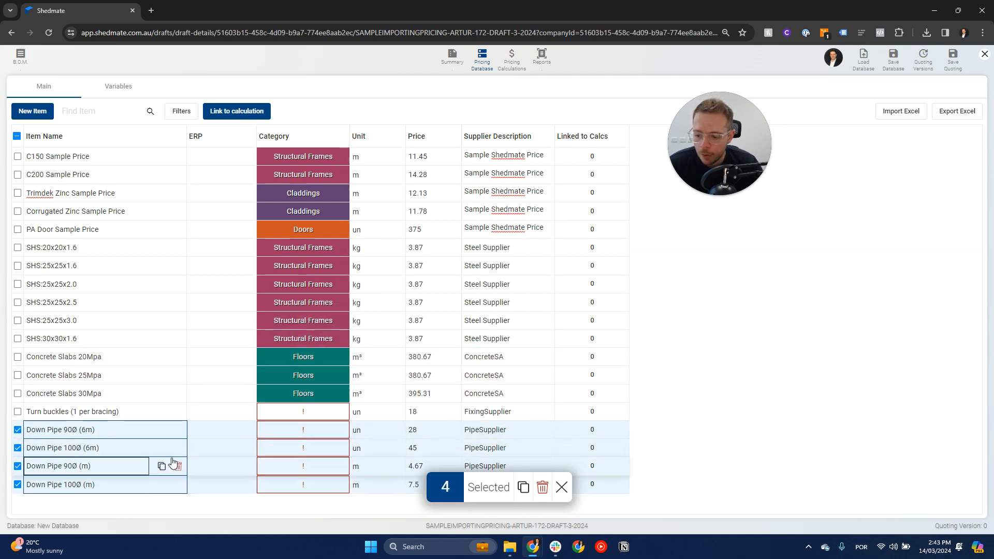
click(303, 429)
click(311, 399)
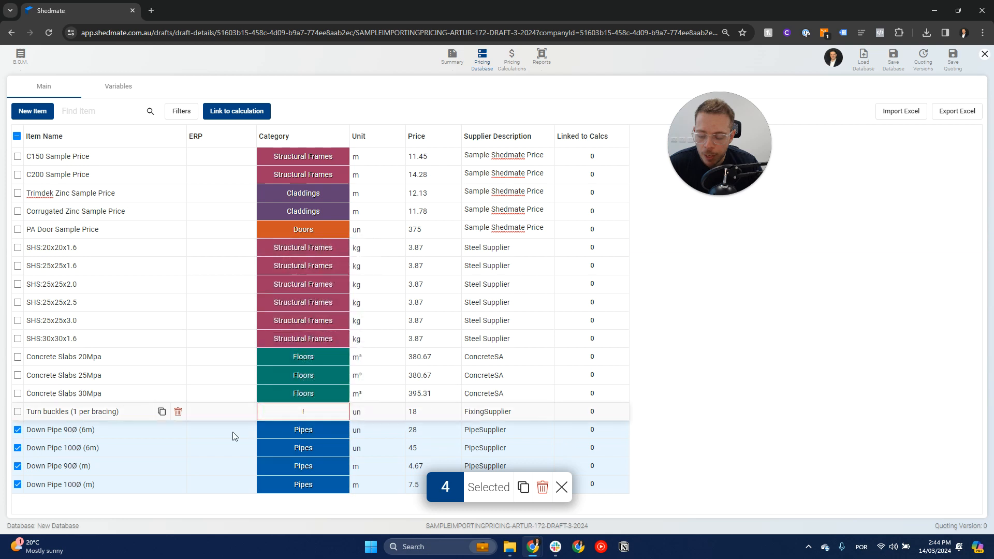
click(17, 430)
click(18, 448)
click(18, 465)
click(18, 484)
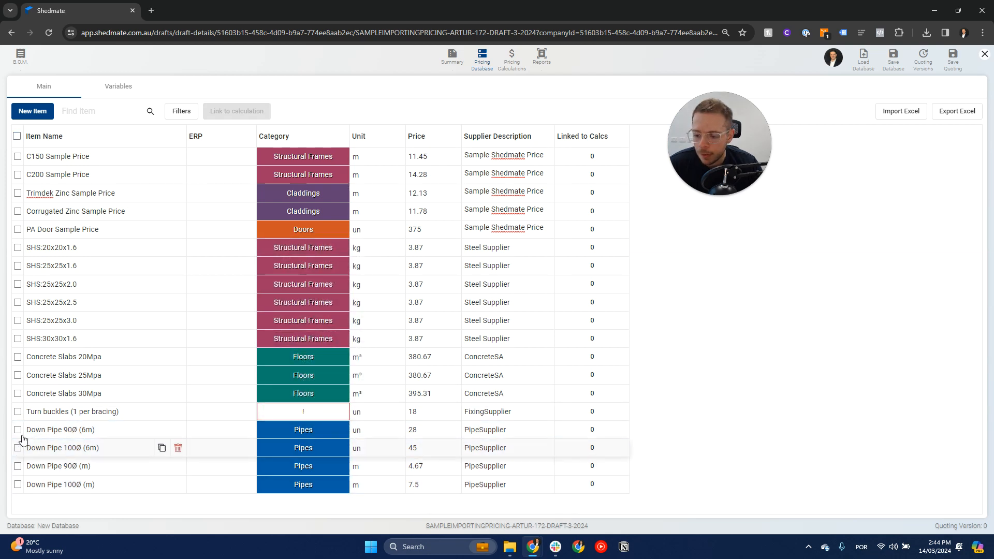
- Assign the Fixings category to the Turn buckles (1 per bracing) item and clear the selection
click(18, 411)
click(302, 412)
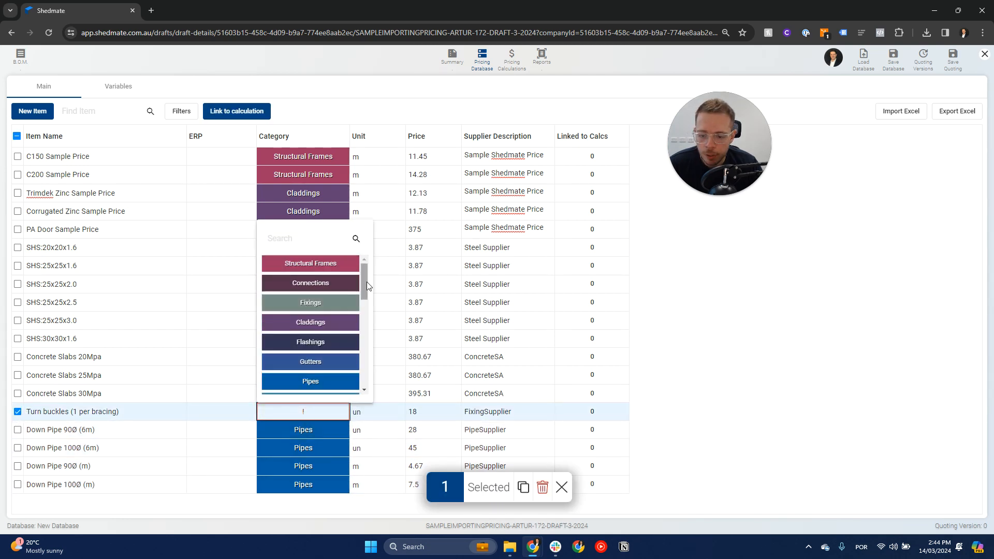
mouse_move(367, 282)
mouse_down()
mouse_move(362, 371)
mouse_move(369, 264)
mouse_up()
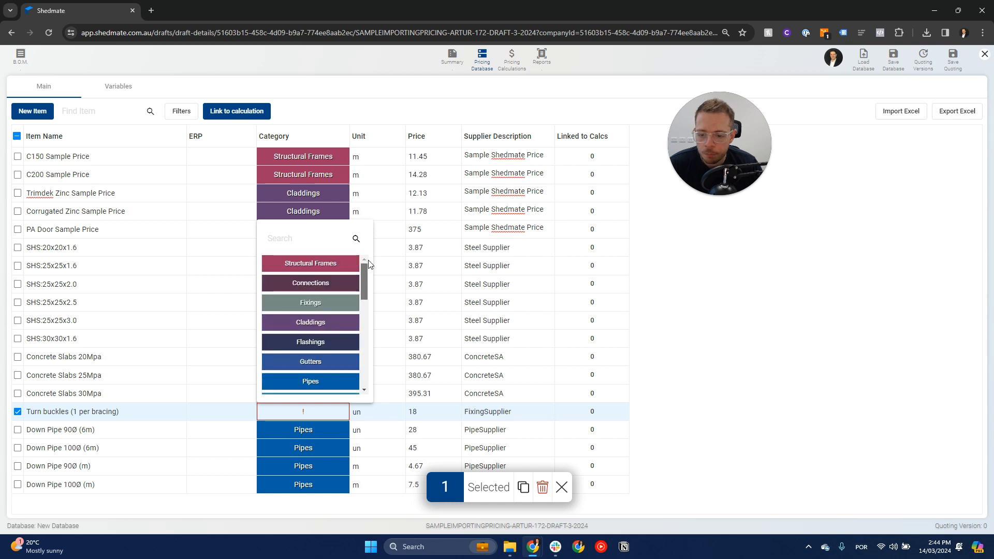
click(308, 304)
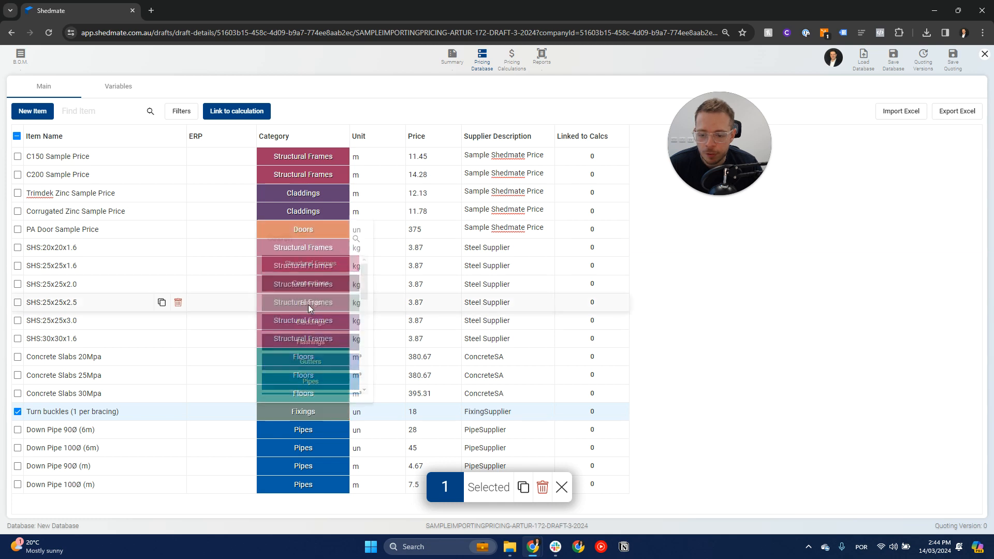
click(562, 487)
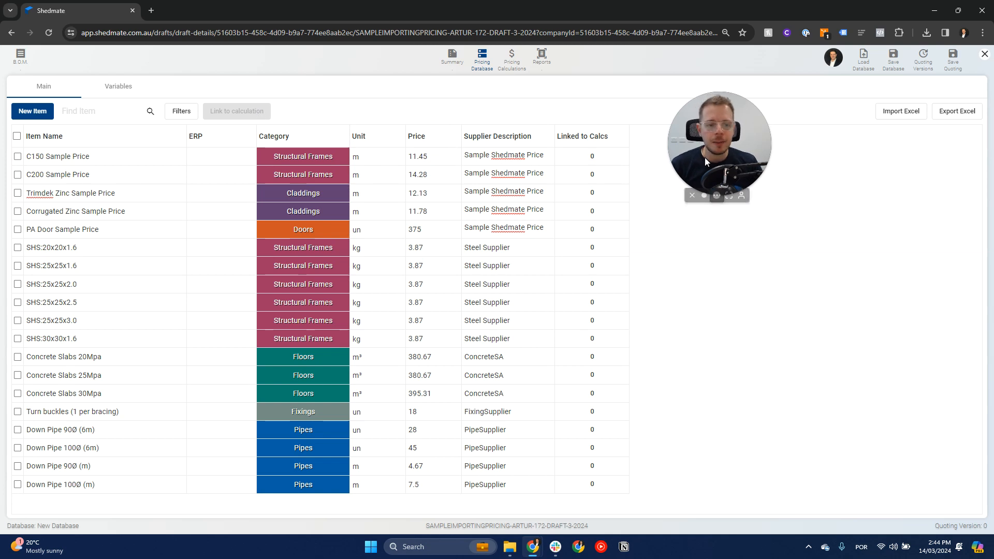
drag(704, 158, 722, 163)
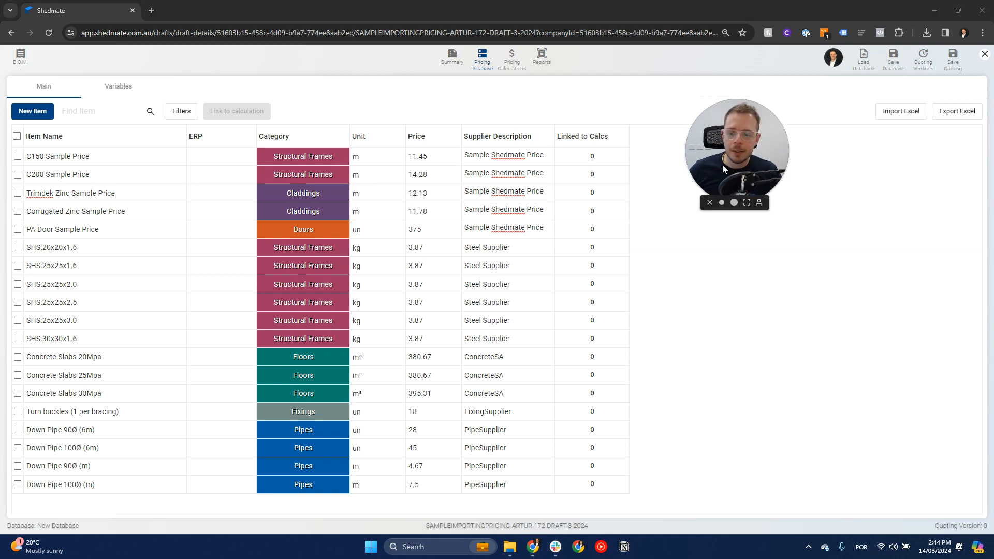
click(204, 151)
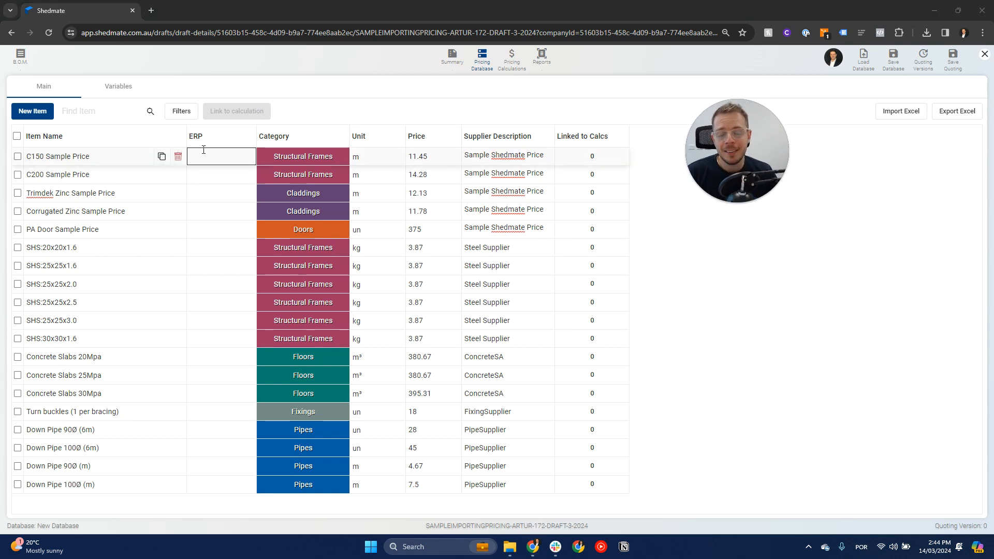
click(599, 217)
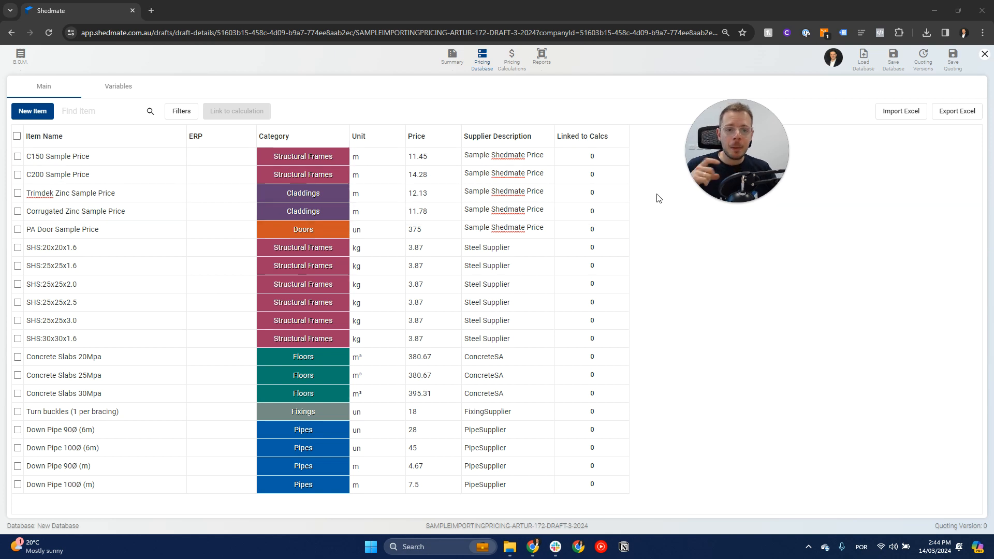